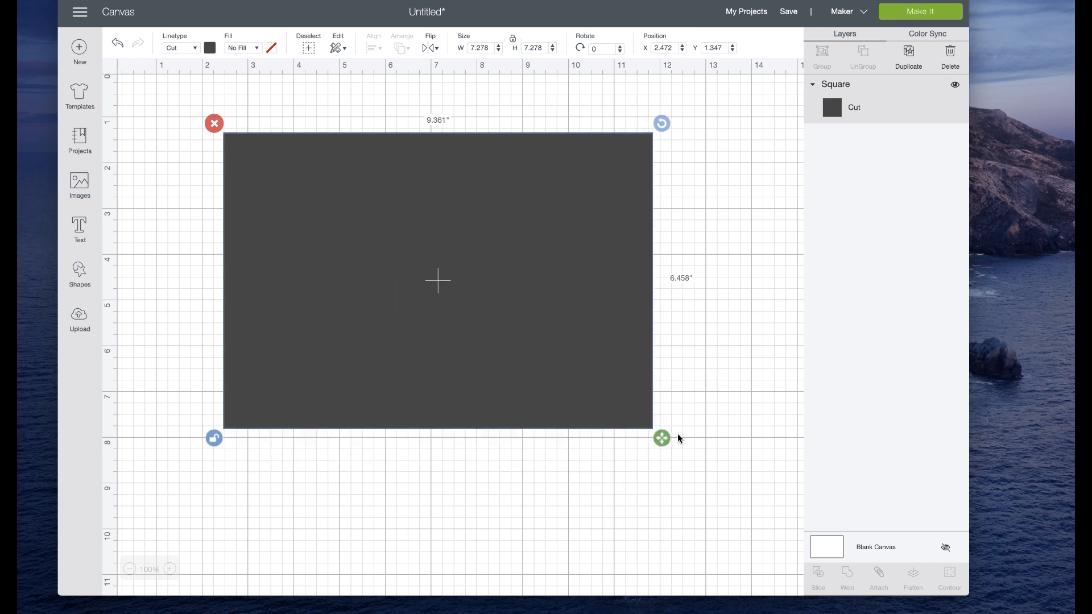
Step: Reposition the square and resize it freely to about 9.681 by 6.667 inches, locking its proportions
drag(563, 354, 523, 349)
drag(670, 444, 644, 448)
click(707, 373)
click(625, 433)
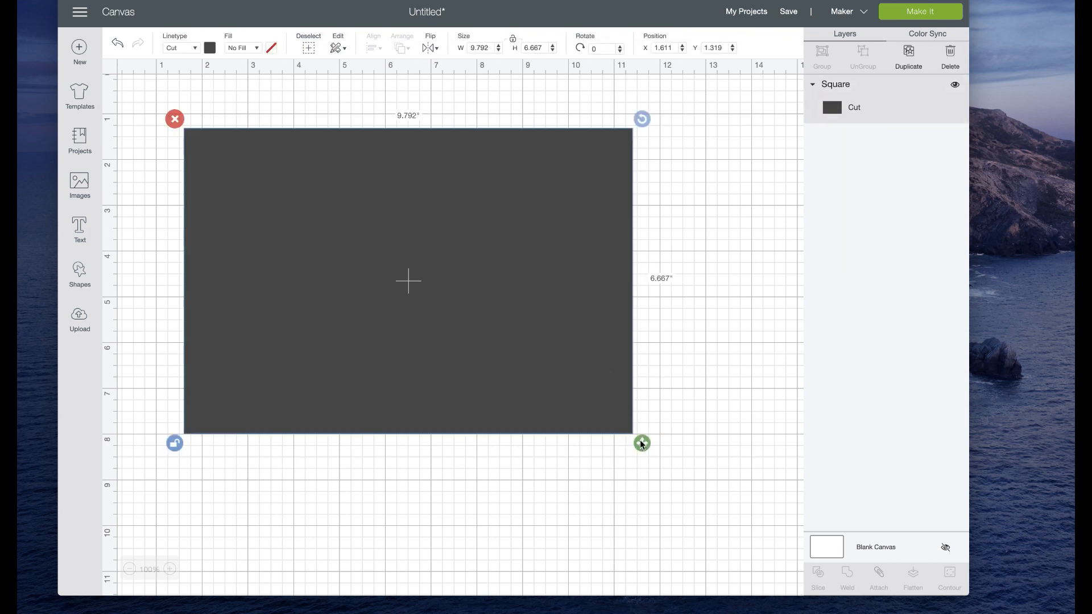
drag(642, 444, 636, 444)
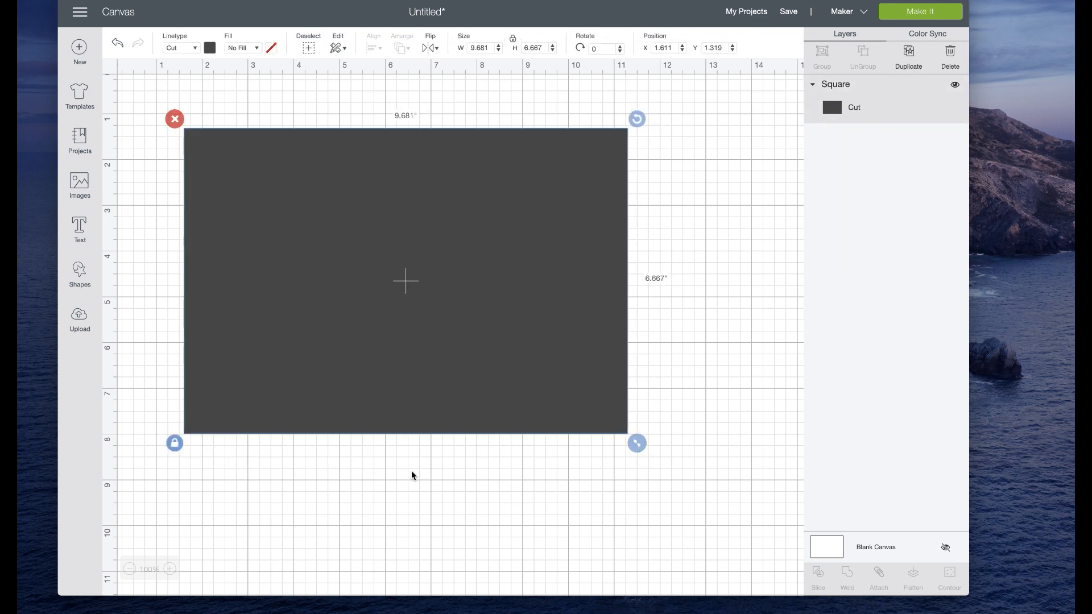
Step: Duplicate the large rectangle and set the copy's size to 9.181 by 6.167 inches without keeping its proportions
click(922, 66)
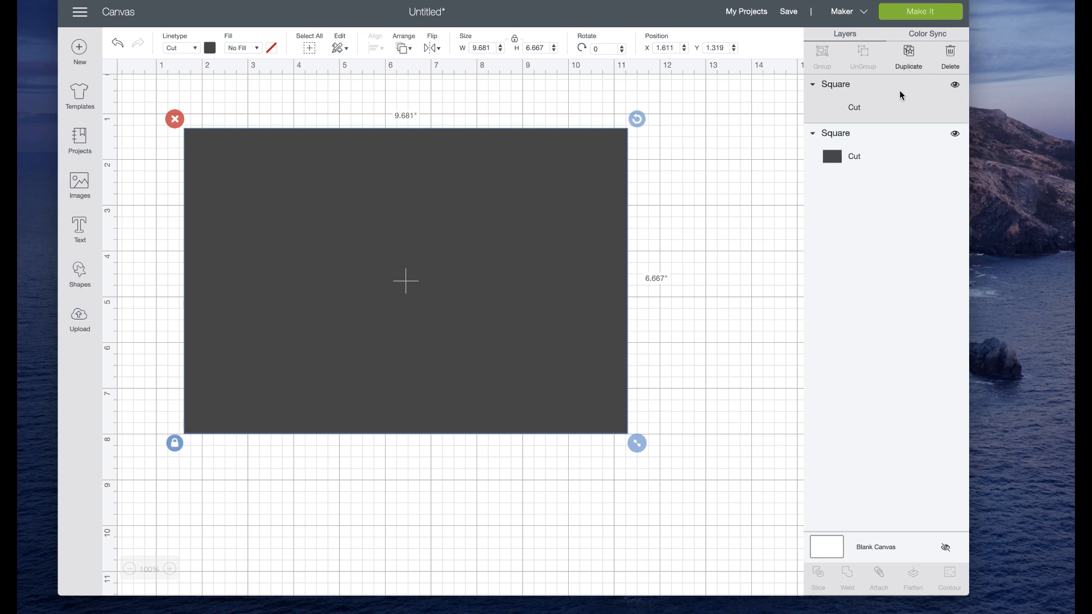
drag(466, 352, 462, 352)
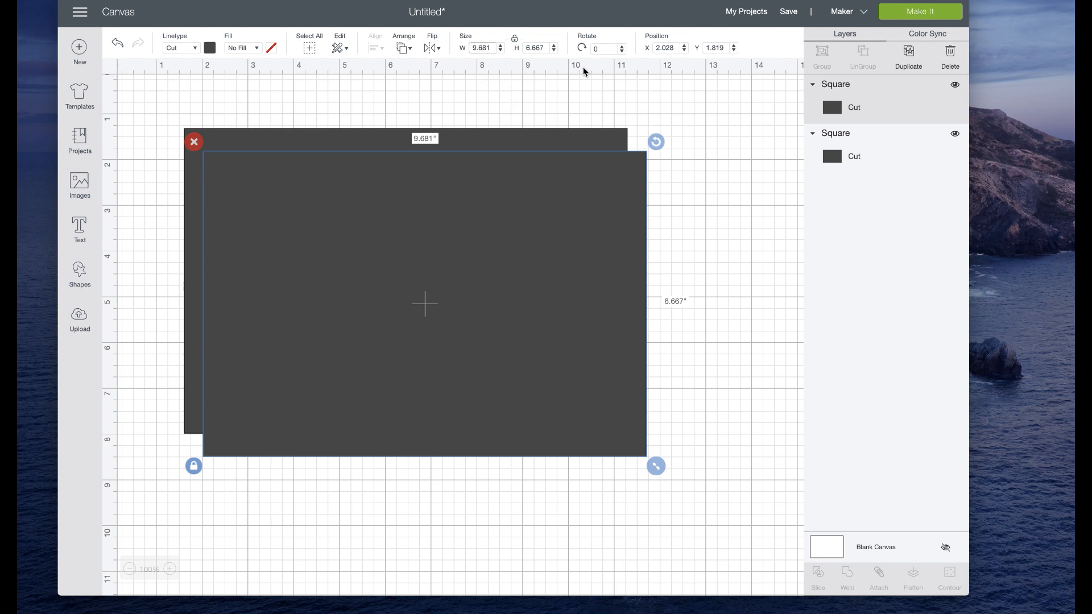
click(514, 39)
click(481, 48)
key(BackSpace)
text(1)
scroll(525, 70, right, 1)
click(539, 49)
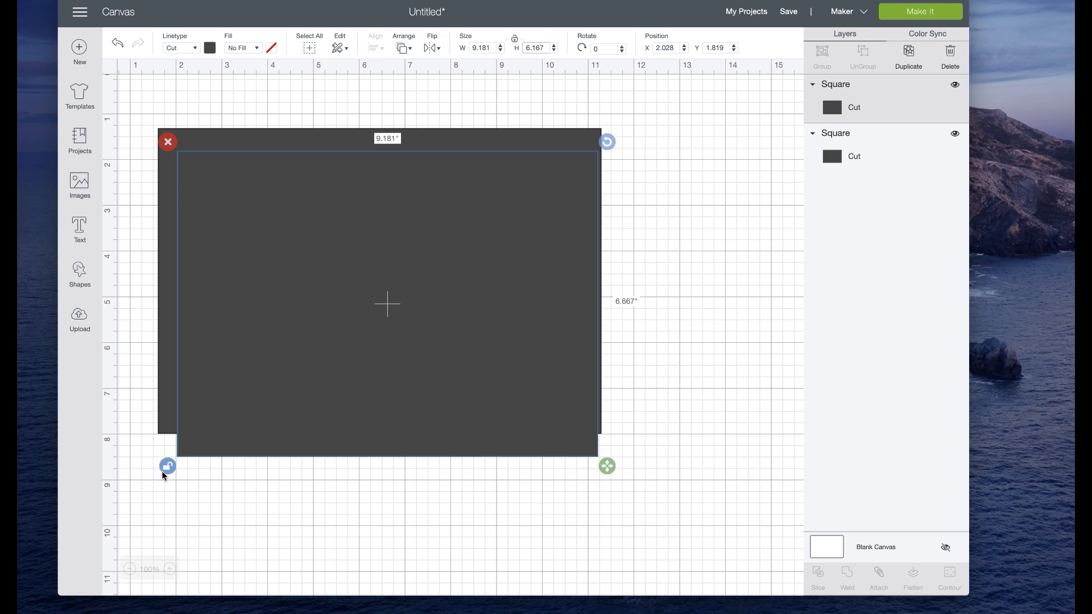
drag(288, 438, 282, 416)
click(164, 449)
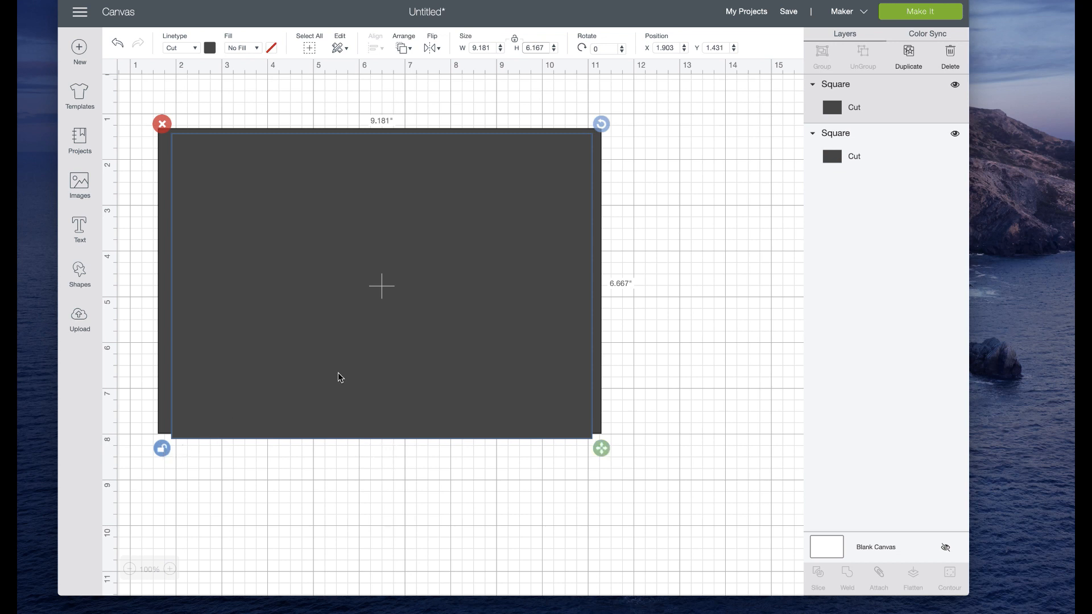
key(Return)
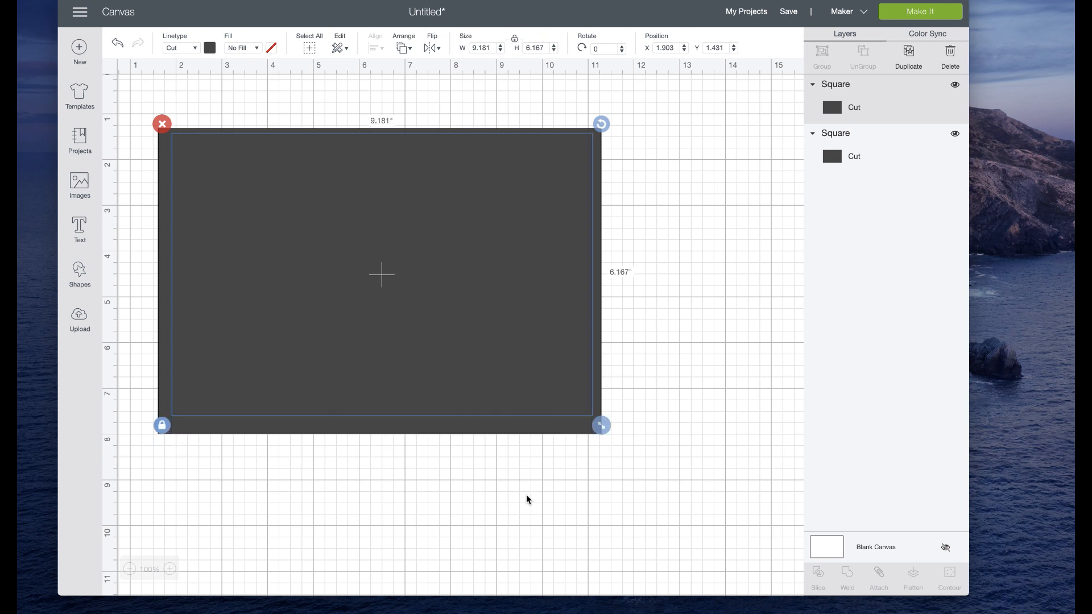
Step: Move the smaller rectangle inside the larger one and center-align the two rectangles on each other
drag(445, 389, 442, 401)
click(756, 441)
drag(730, 440, 426, 335)
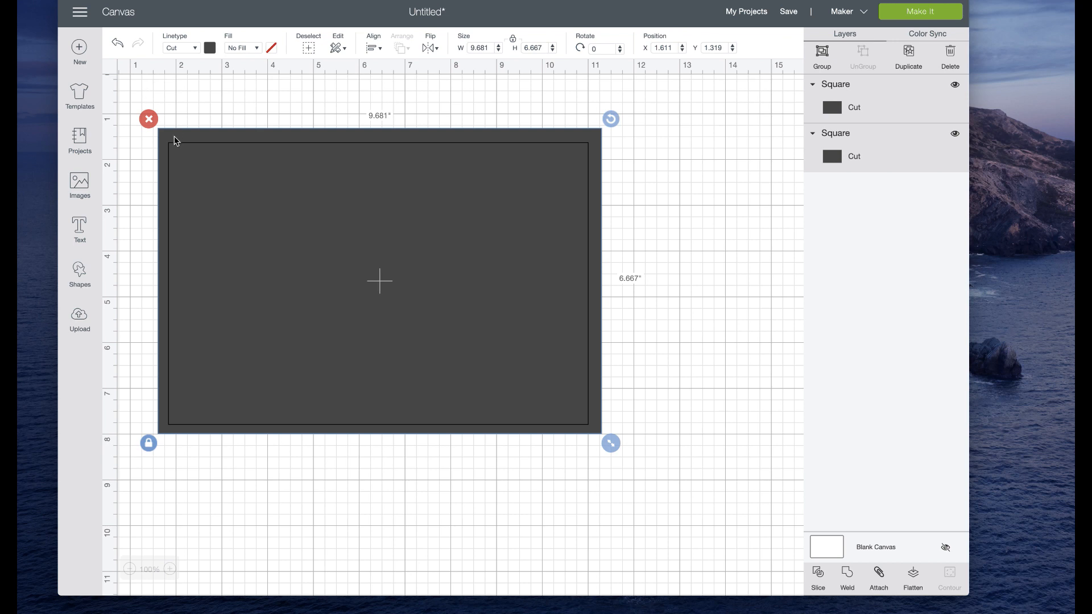
click(371, 49)
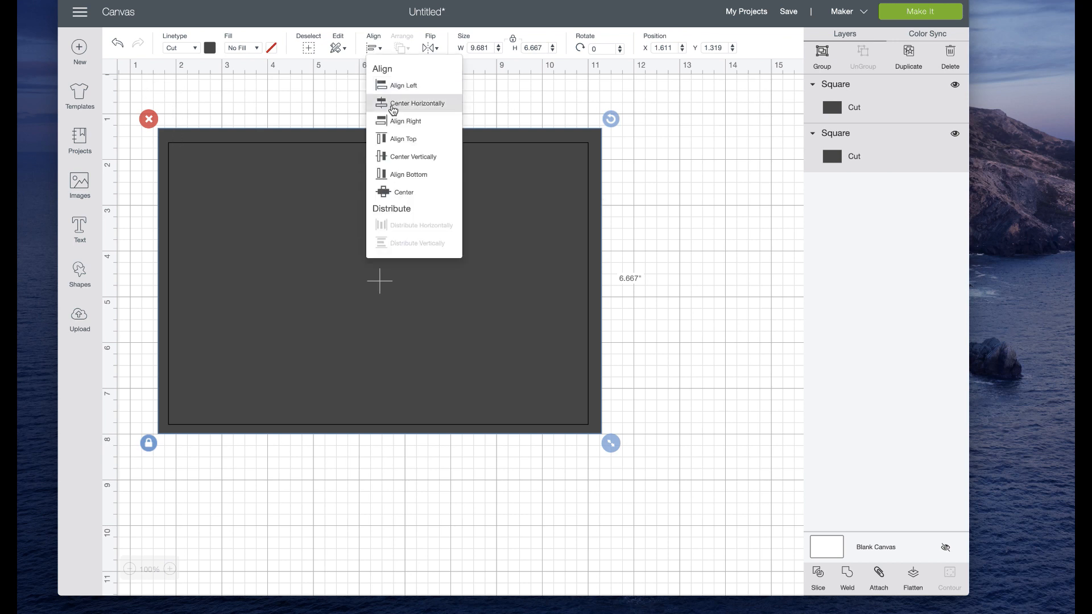
click(409, 193)
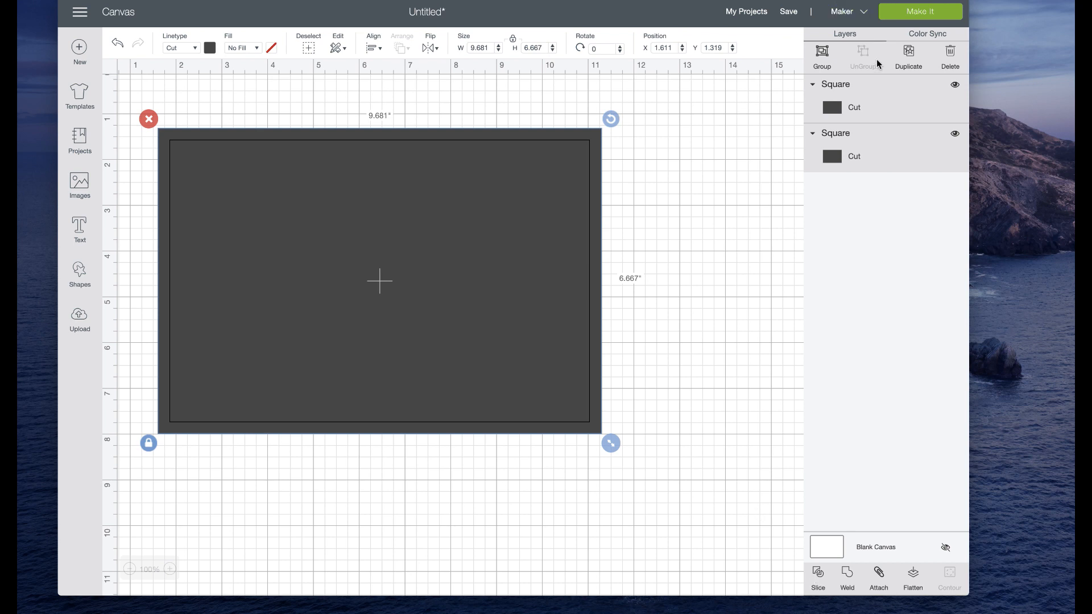
Step: Slice the smaller rectangle out of the larger one and delete one of the loose inner pieces
click(819, 576)
drag(518, 285, 576, 340)
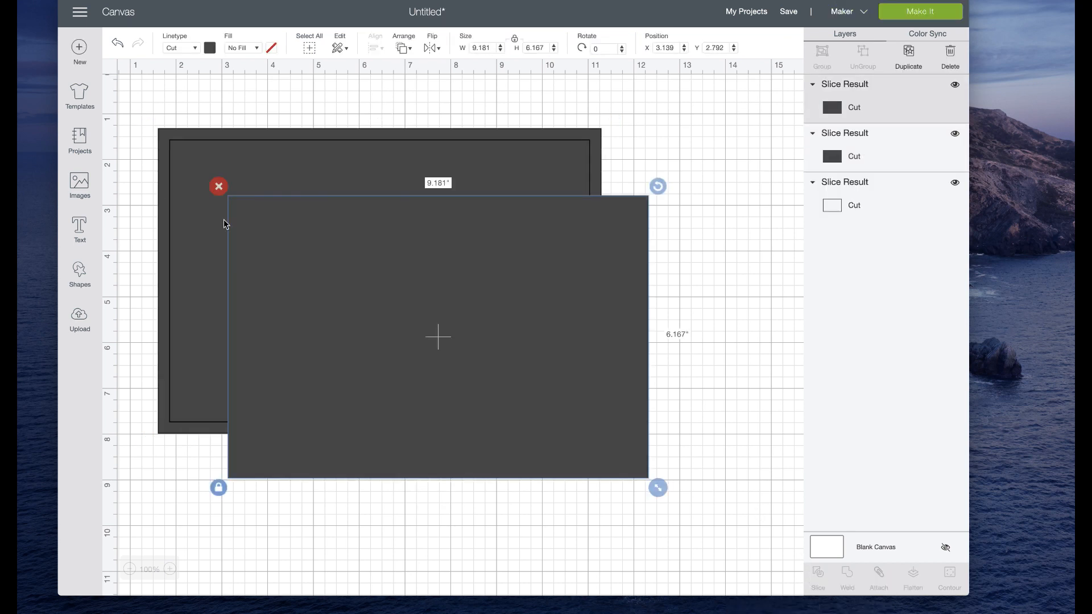
click(216, 186)
click(194, 177)
Step: Resize the remaining inner rectangle to about 8.042 by 2.391 inches and place it in the lower half of the frame
drag(198, 178, 319, 433)
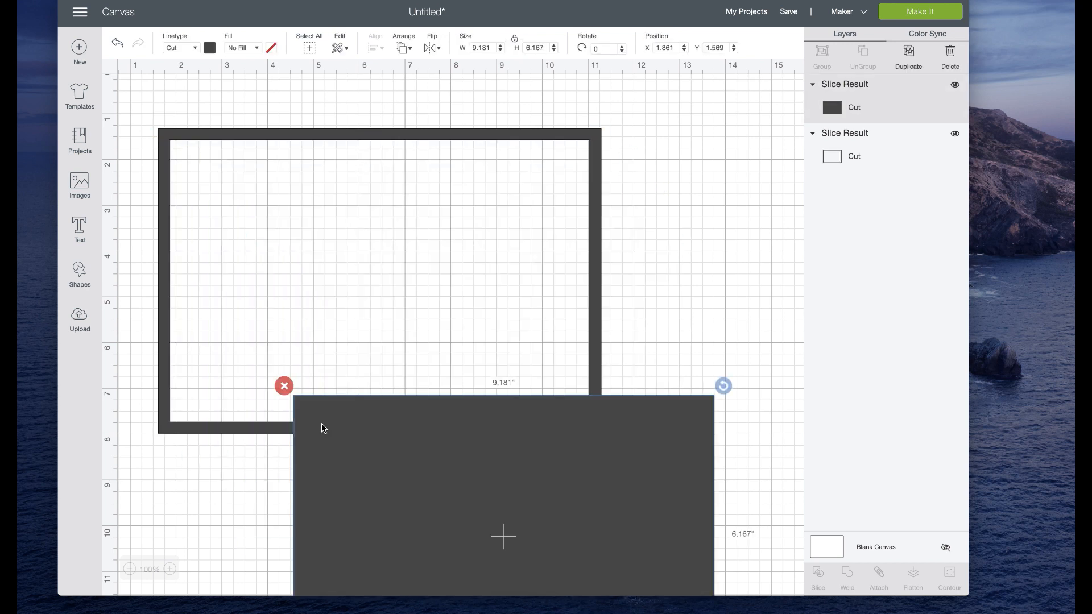
drag(454, 500, 348, 311)
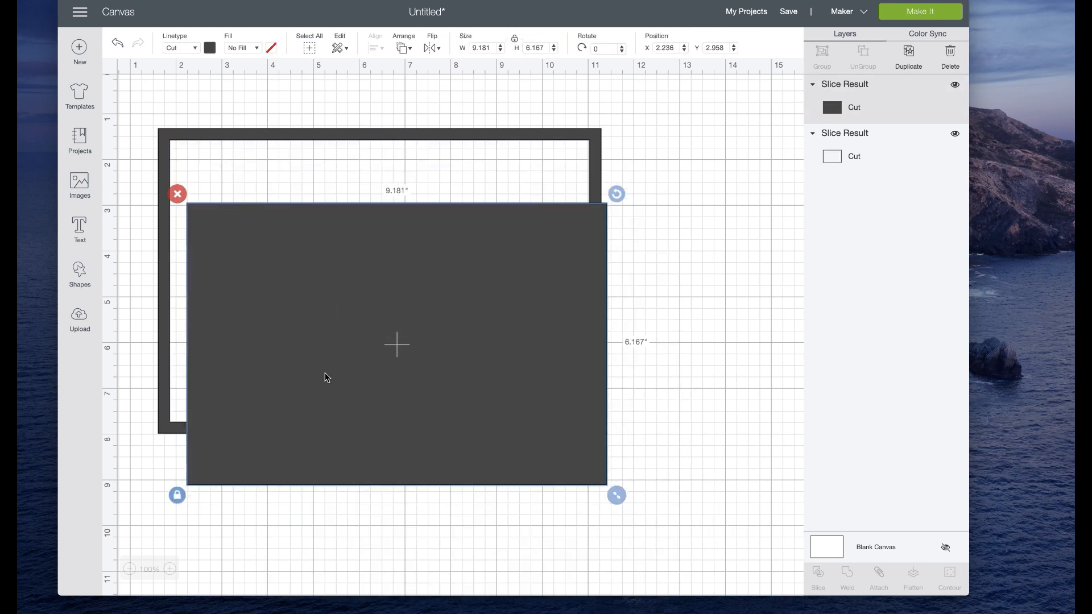
drag(616, 495, 566, 325)
click(179, 425)
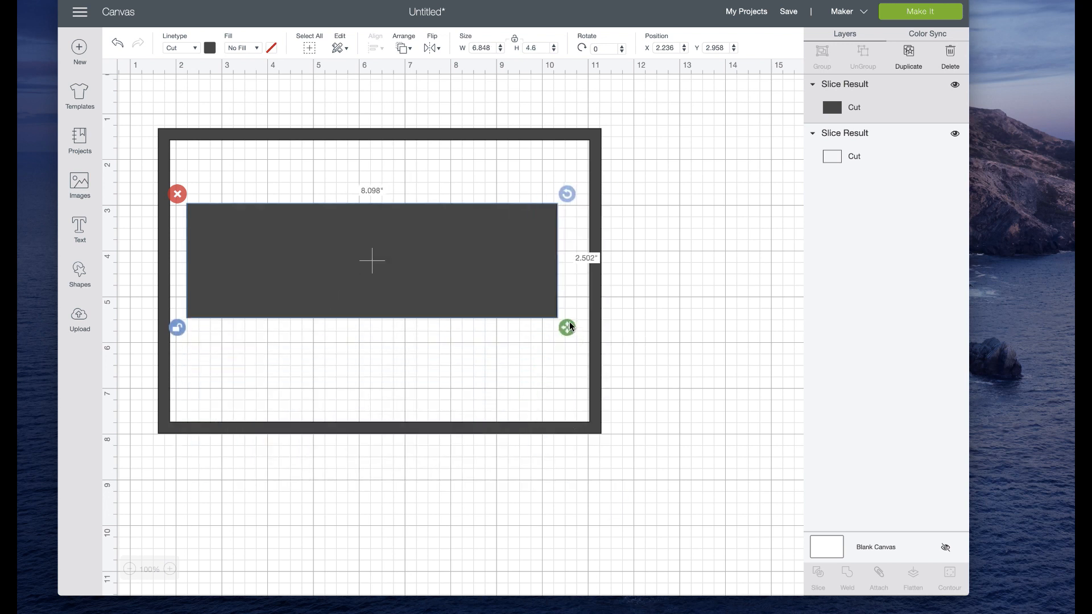
drag(490, 276, 482, 343)
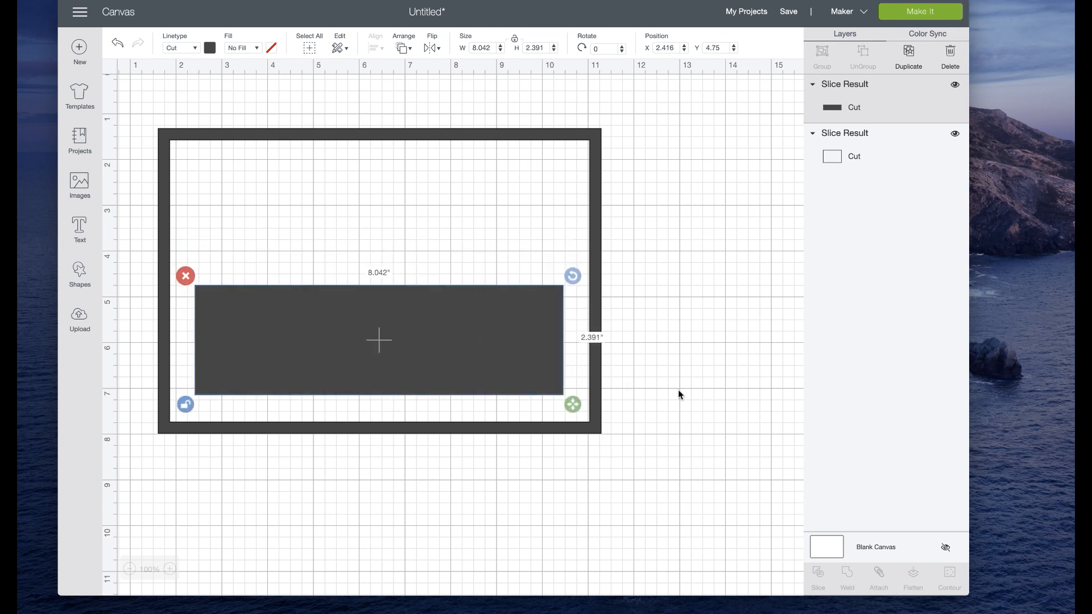
Step: Add a new text object reading "DIRTY" below the frame
click(729, 381)
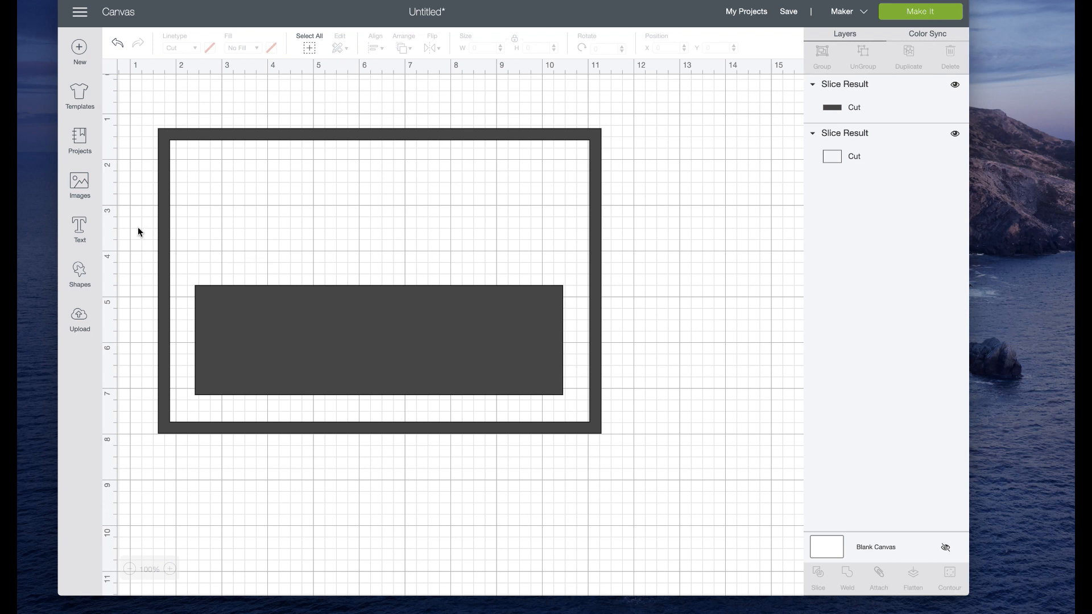
click(80, 230)
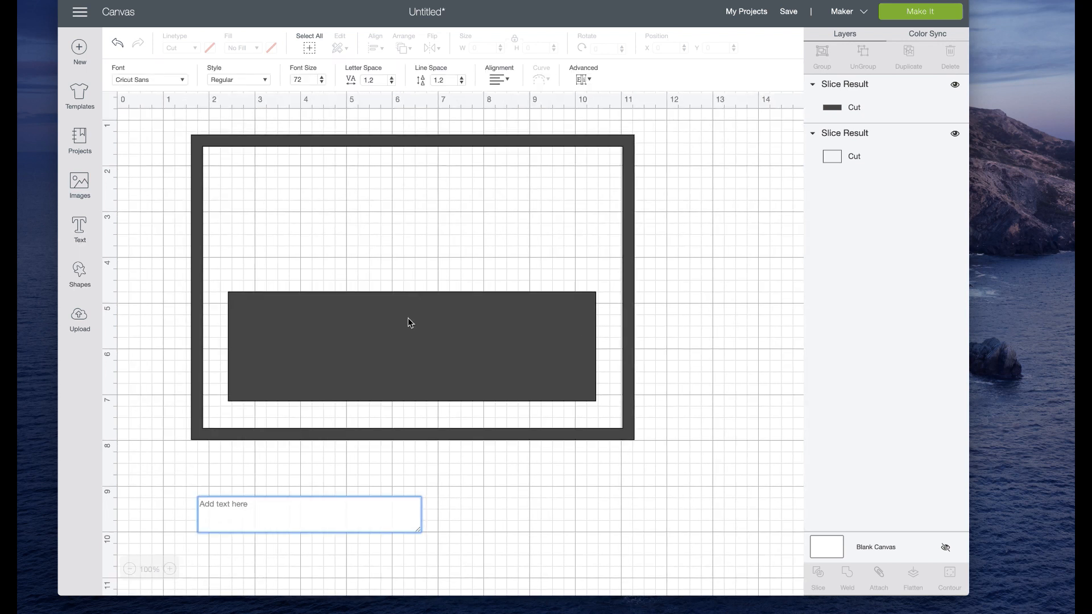
text(DIRTY)
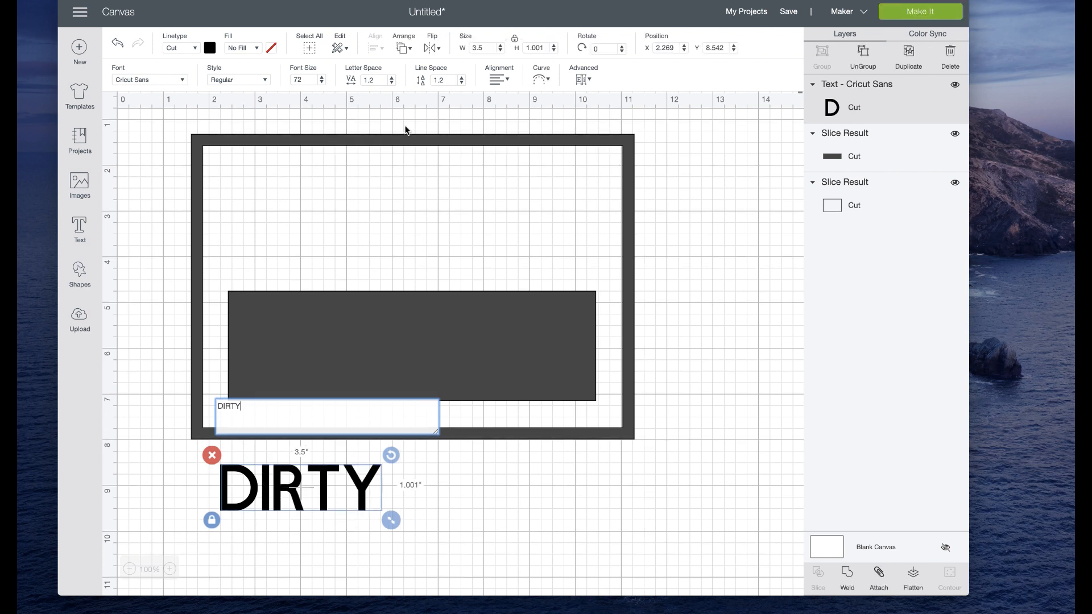
Step: Try the Writing style and the Bold style on the DIRTY text
click(251, 81)
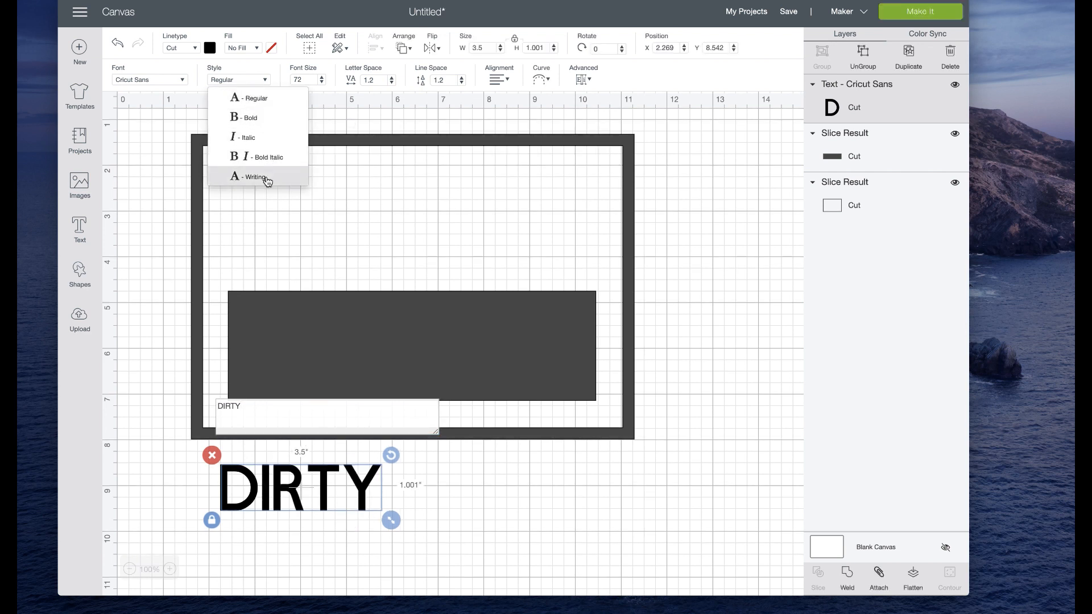
click(266, 178)
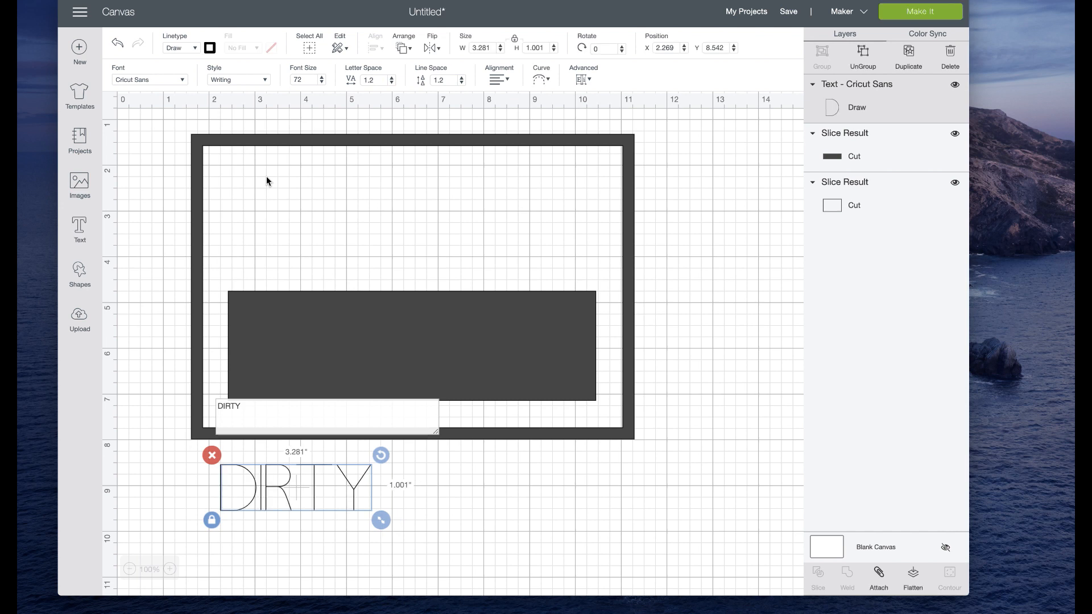
click(227, 81)
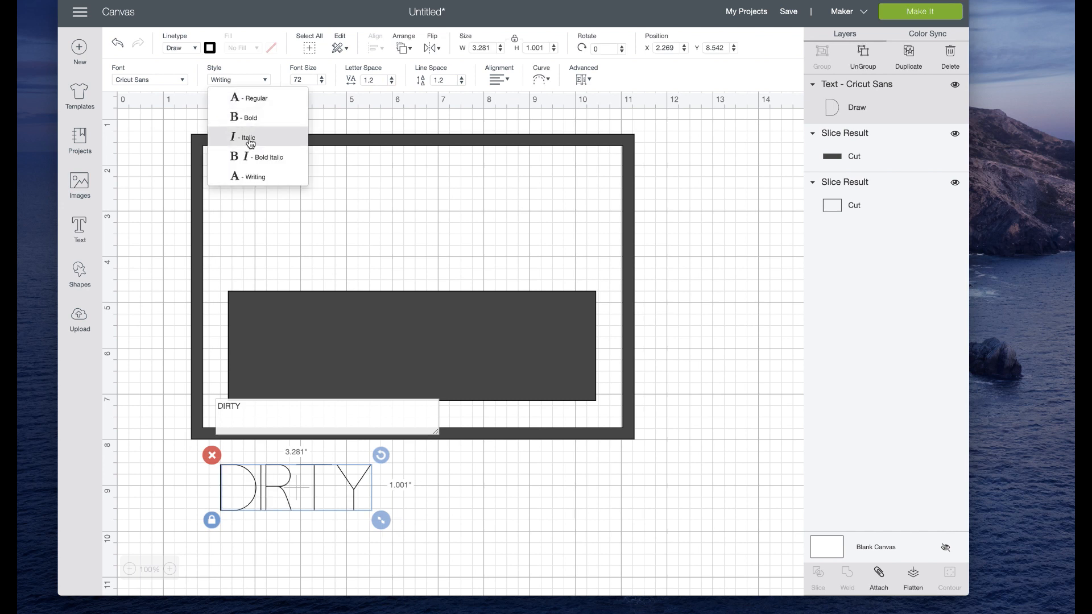
click(245, 116)
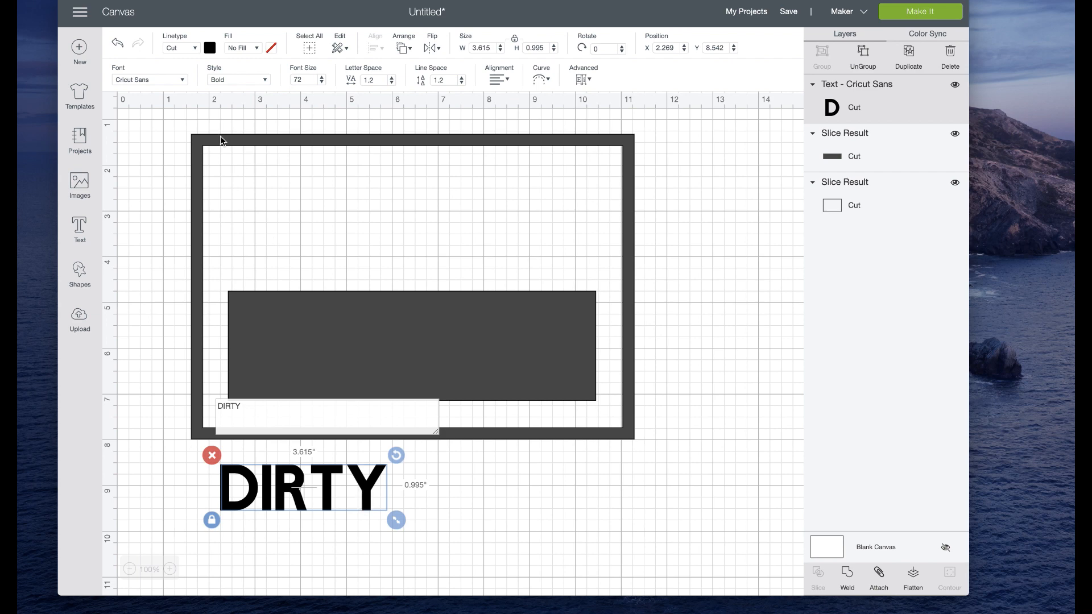
Step: Try the Impact font on the DIRTY text and undo the last two text changes
click(149, 80)
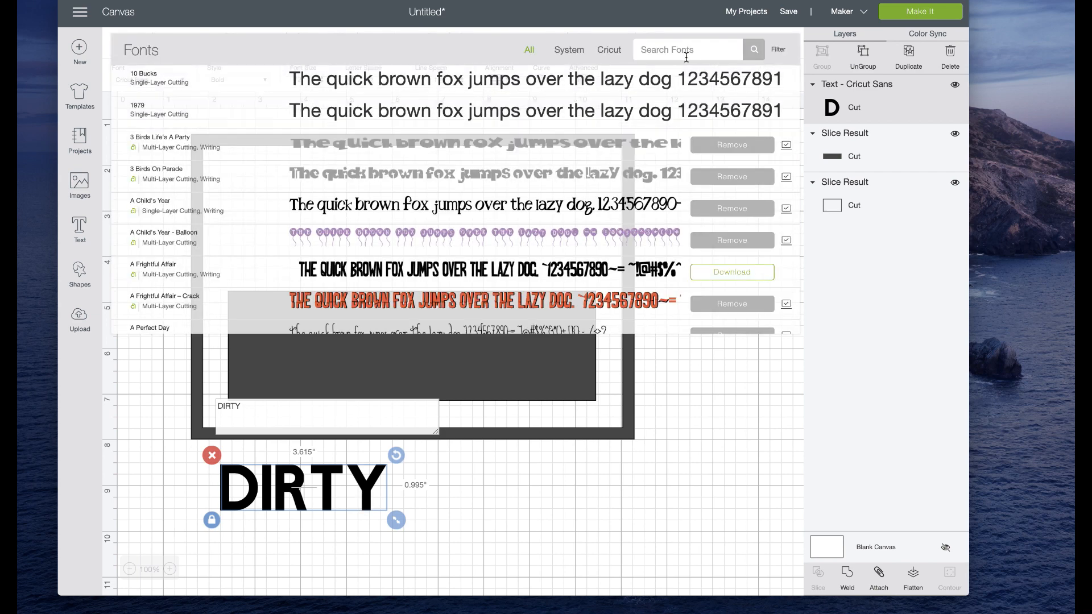
text(IMP)
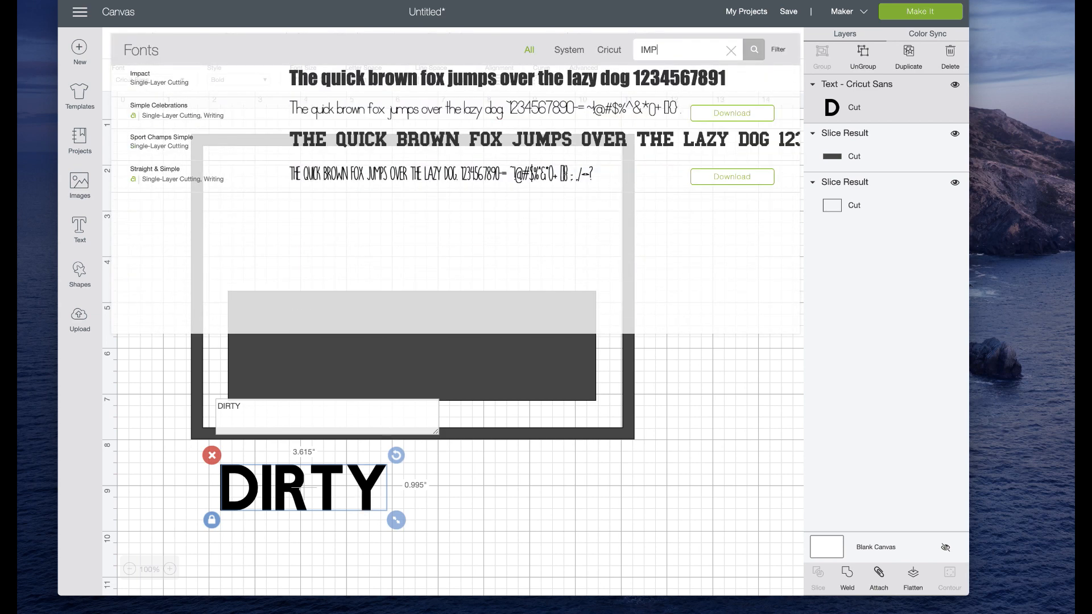
click(646, 79)
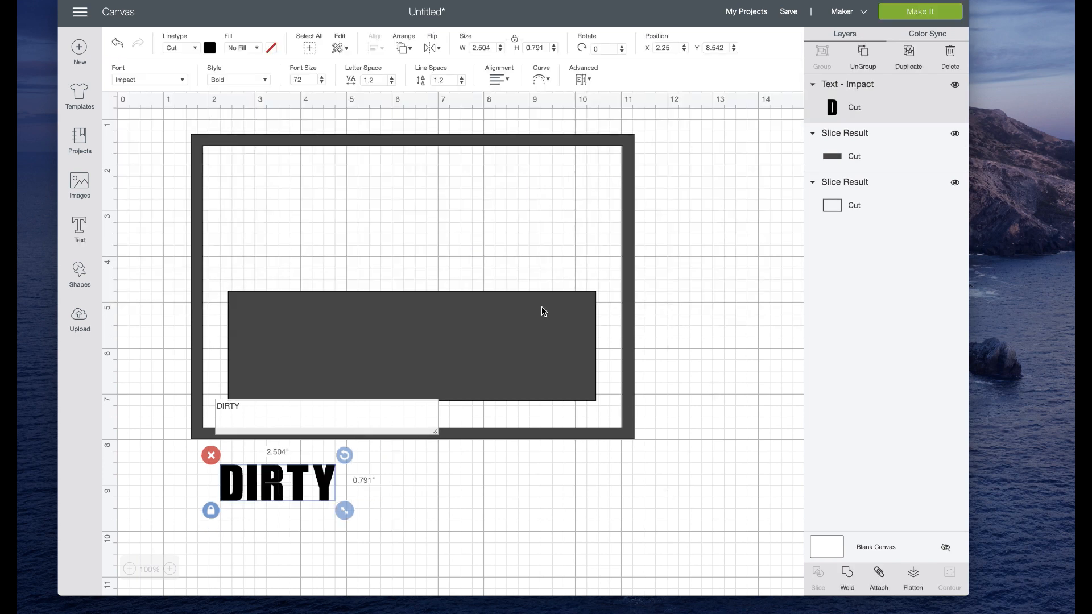
click(117, 44)
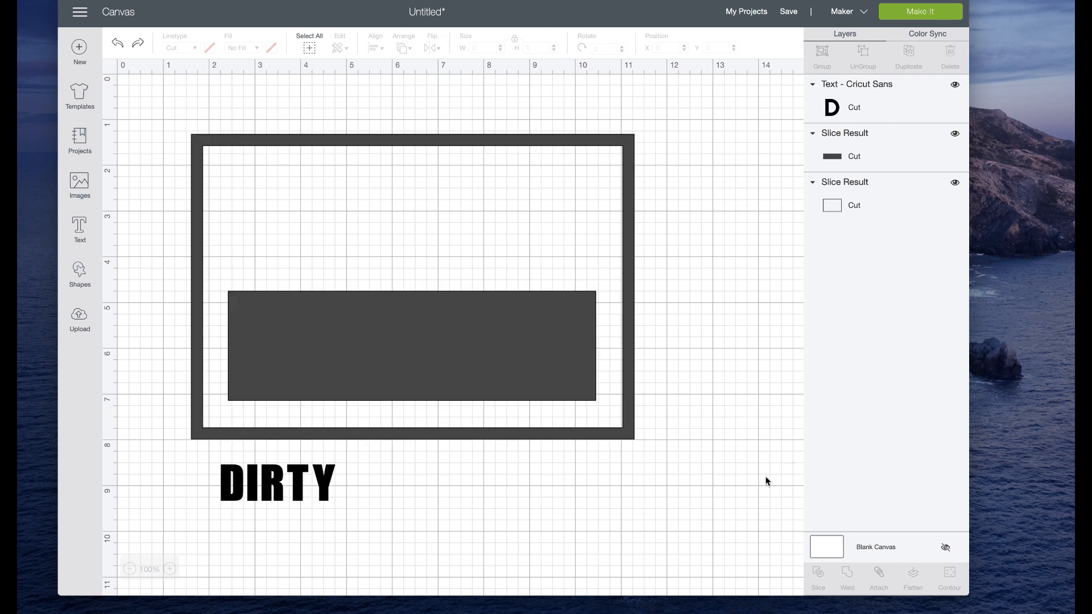
click(117, 44)
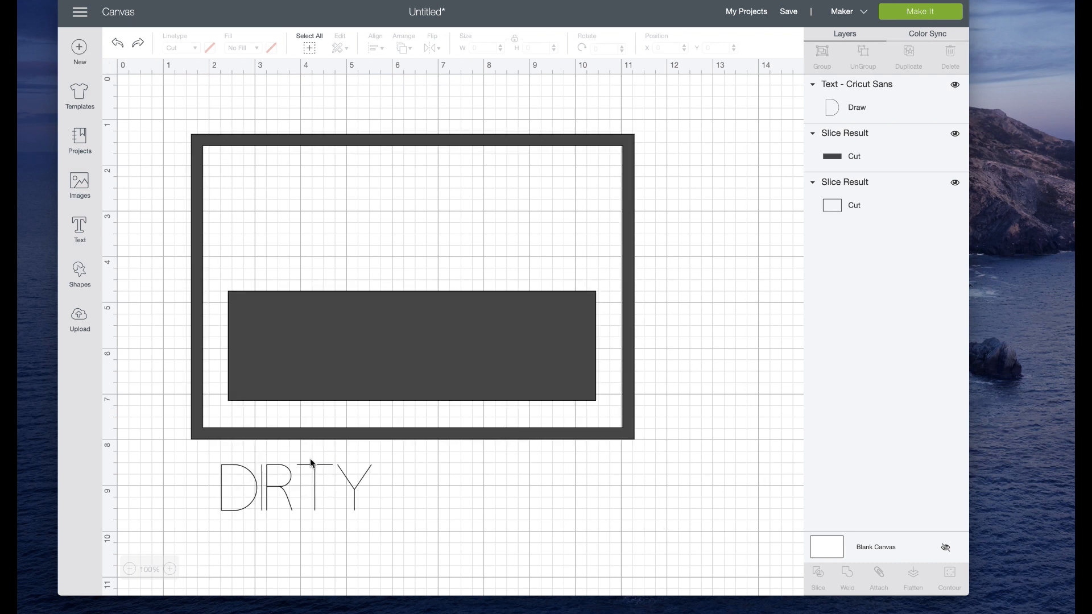
Step: Set the DIRTY text to Bold and scale it to about 7.642 inches wide above the solid rectangle
click(277, 480)
click(223, 77)
click(239, 115)
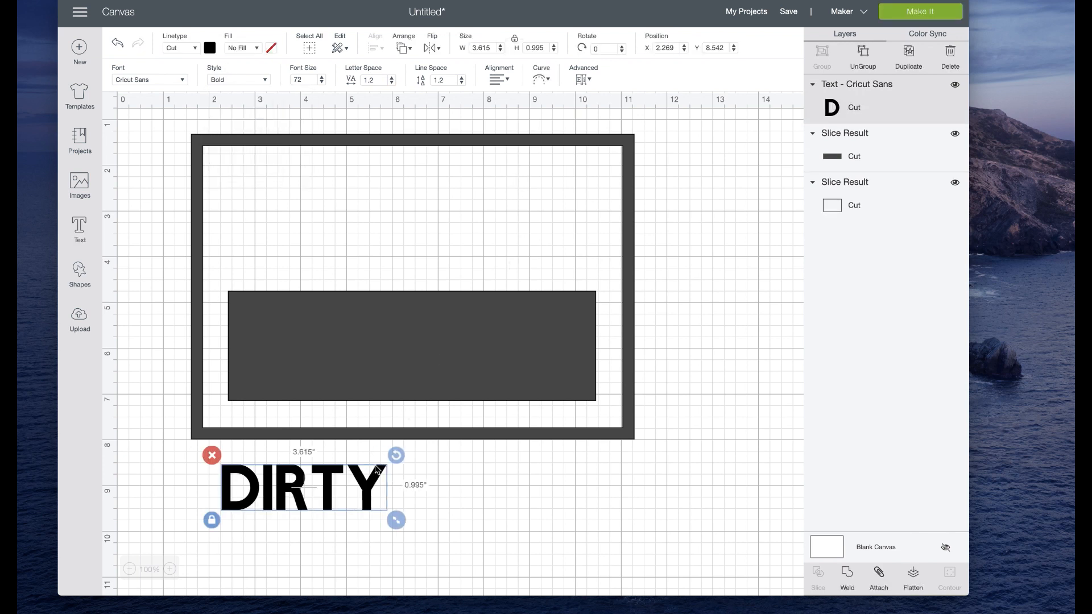
drag(372, 506, 665, 339)
drag(603, 263, 551, 261)
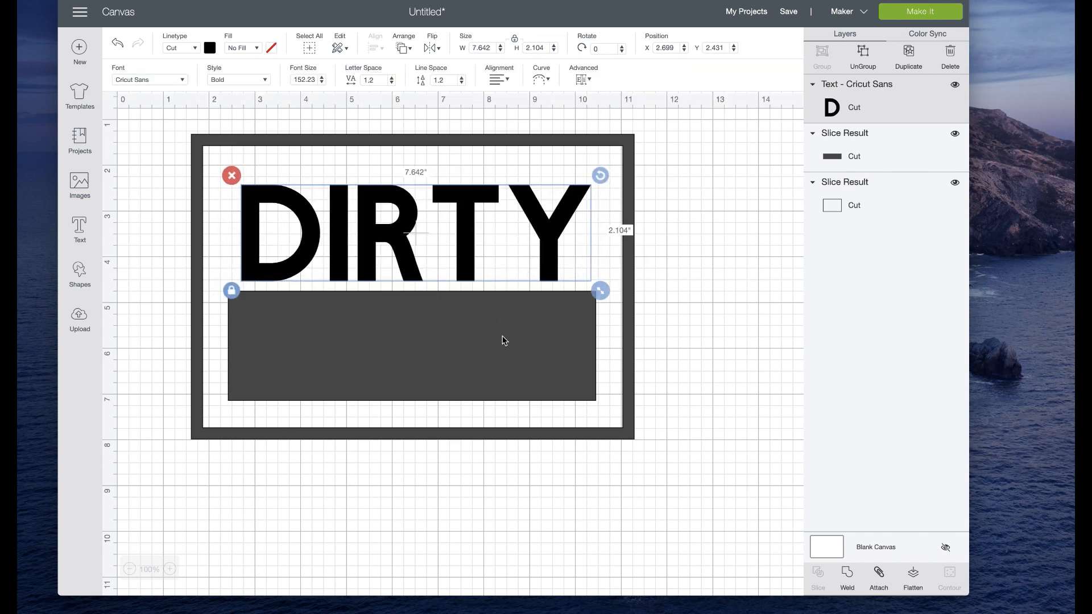
Step: Match the DIRTY text's width to the solid rectangle at 8.042 inches and nudge the text up within the frame
click(504, 340)
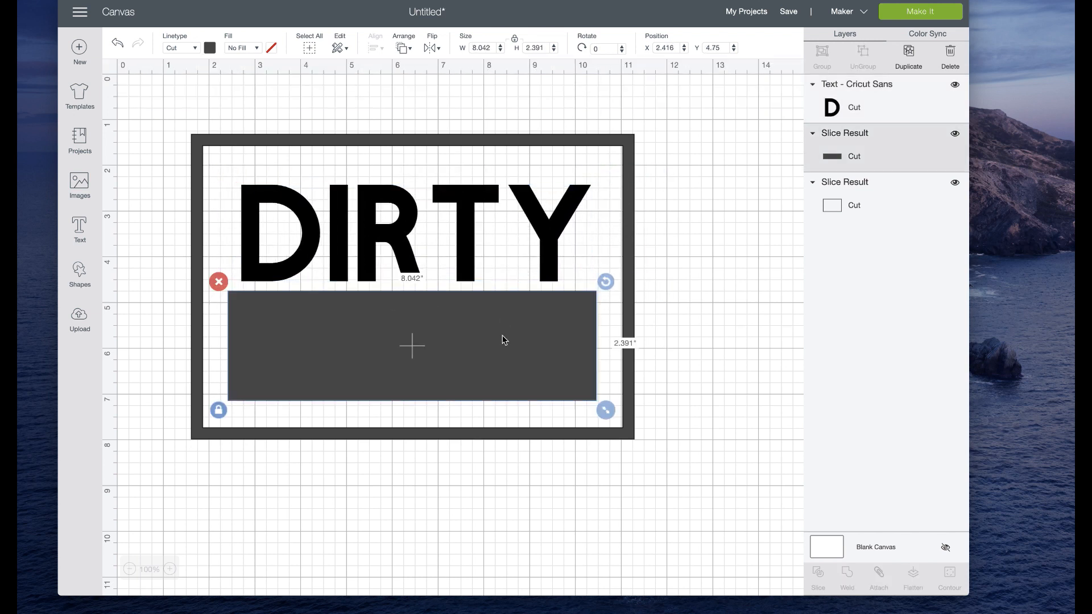
click(470, 248)
click(463, 348)
click(477, 251)
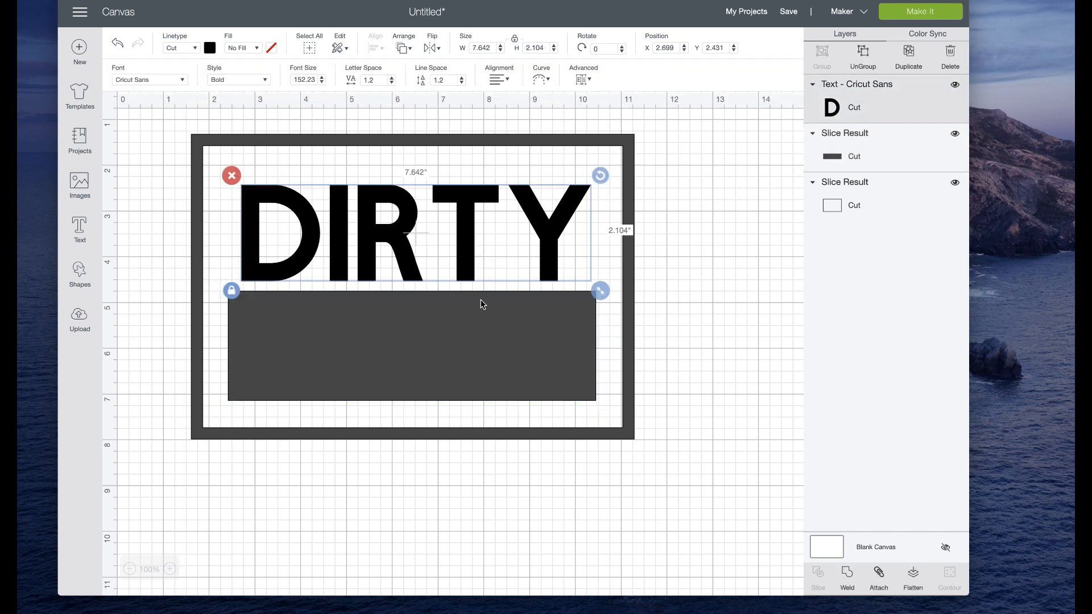
click(490, 341)
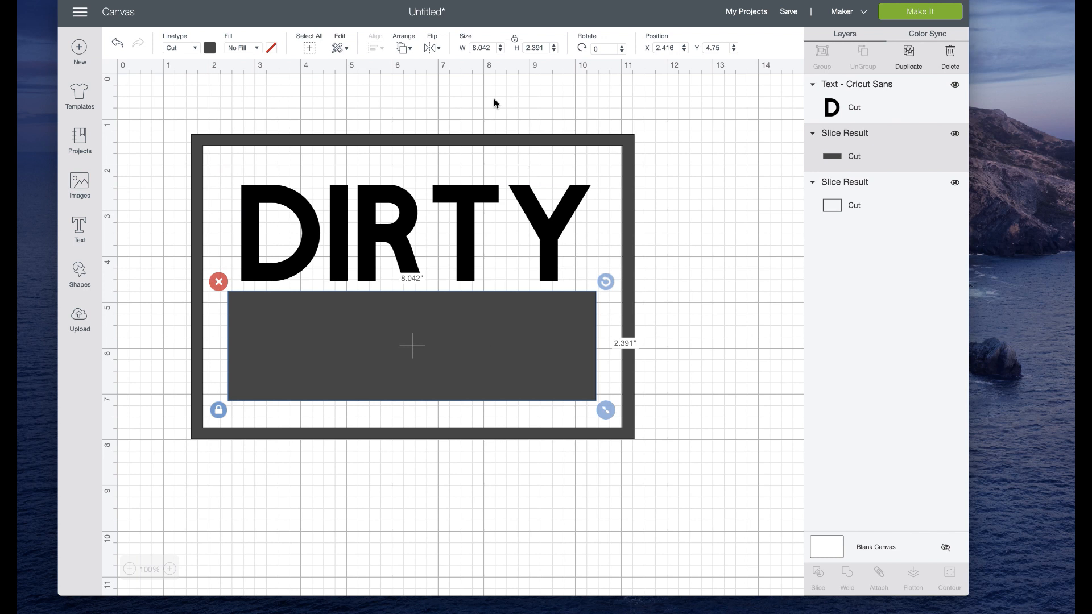
click(488, 46)
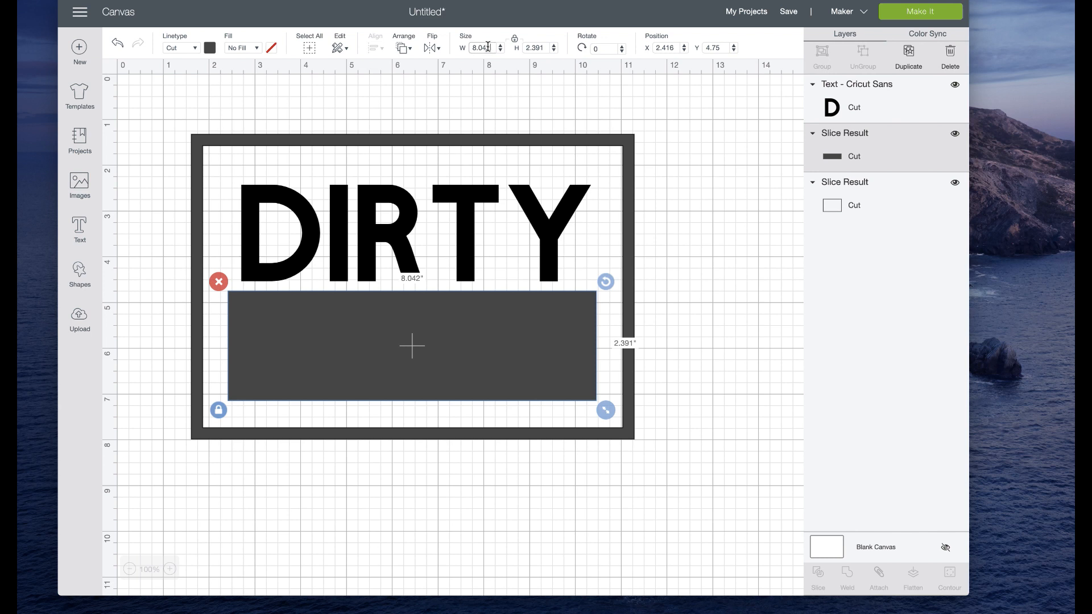
click(467, 228)
drag(492, 47, 476, 47)
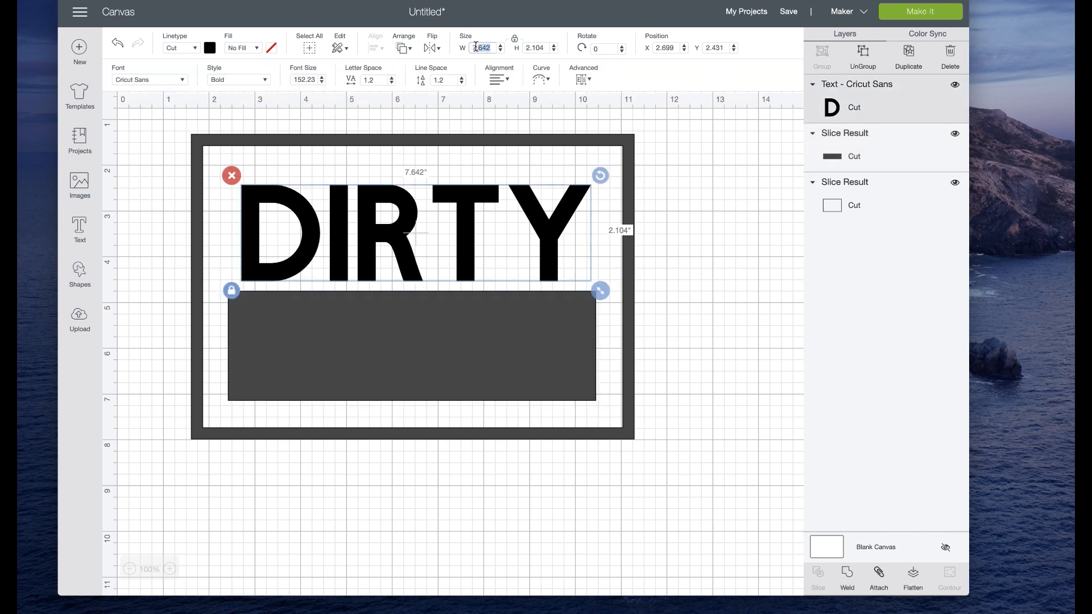
text(8.042)
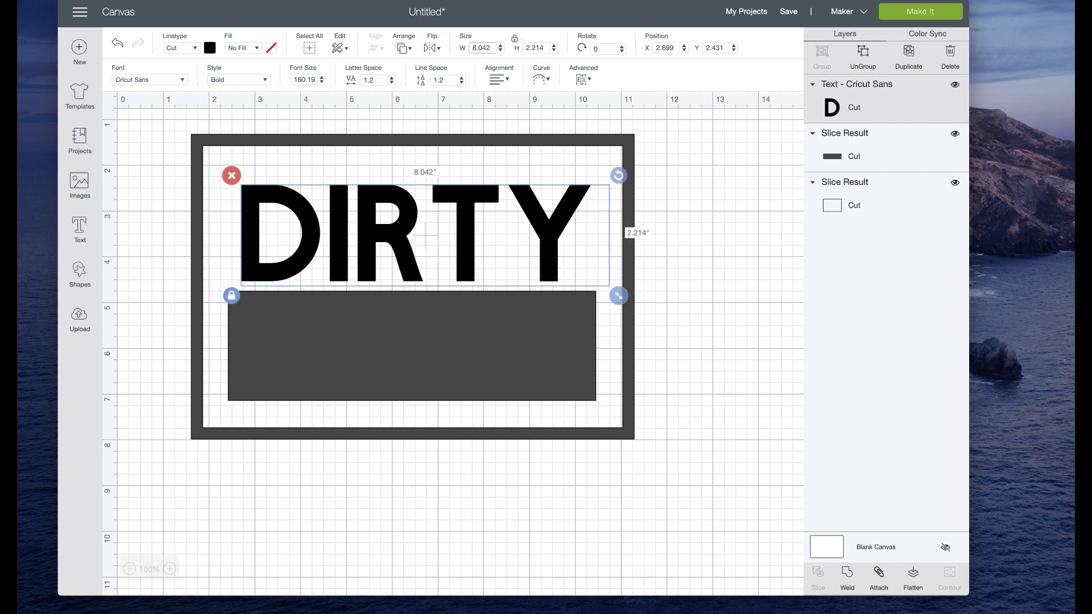
drag(470, 229, 475, 220)
Step: Add a second line reading 3RD-Y to the DIRTY text
double_click(561, 222)
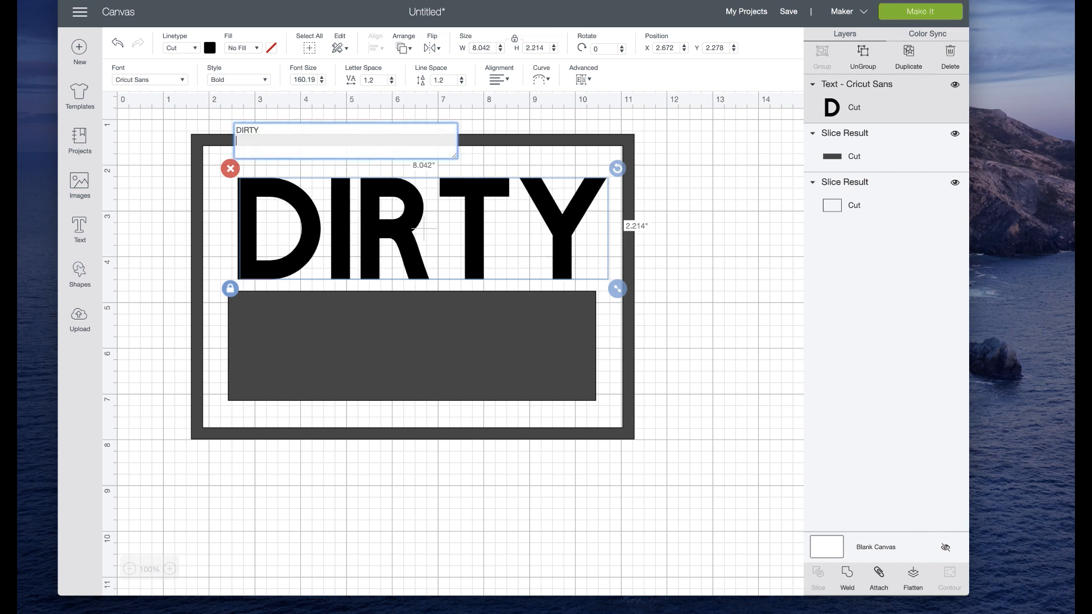
text(3RD)
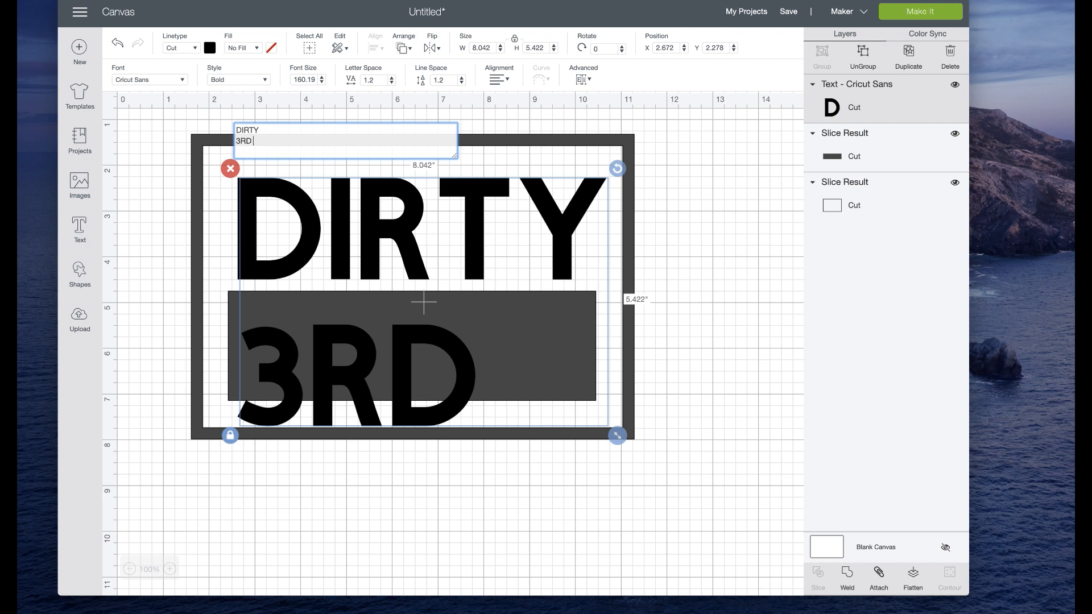
text( -)
key(BackSpace)
key(BackSpace)
text(-Y)
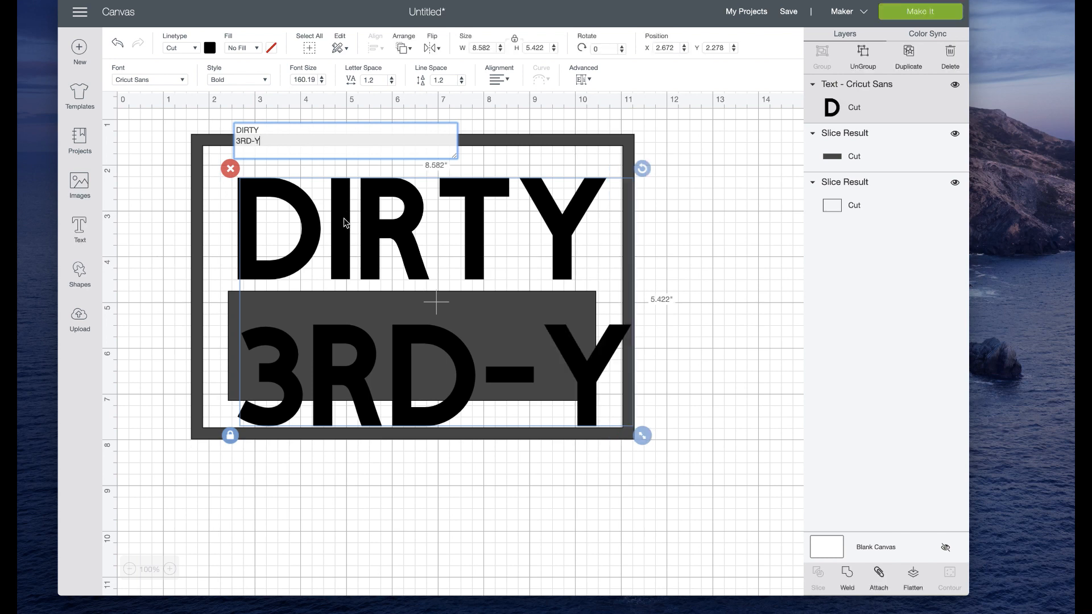
scroll(345, 222, down, 1)
scroll(345, 222, right, 2)
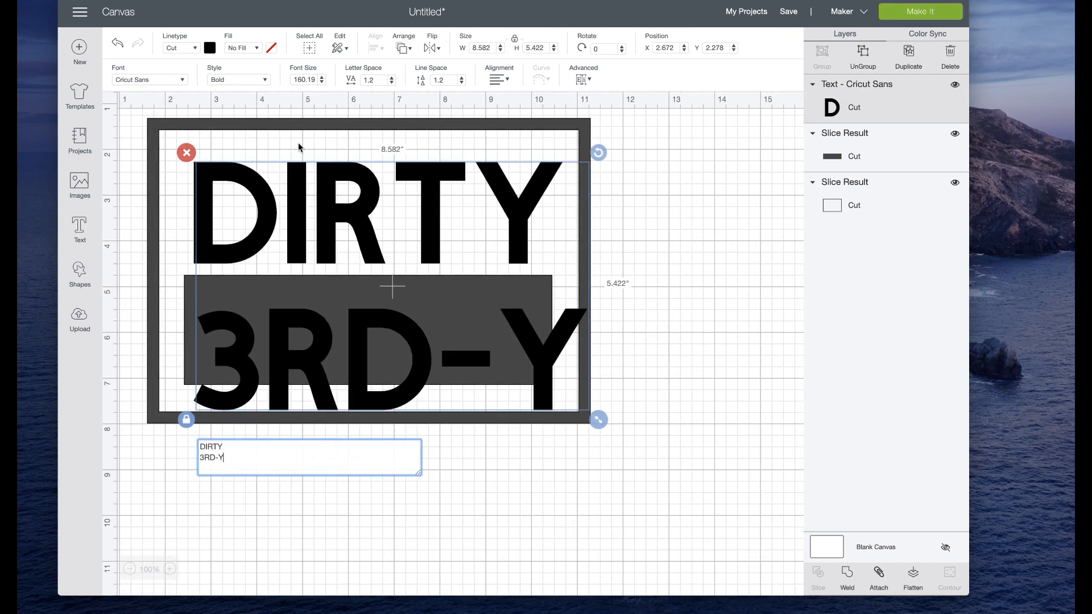
click(305, 125)
Step: Center-align the two text lines and position the text block over the frame and solid rectangle
drag(550, 351, 586, 358)
click(499, 79)
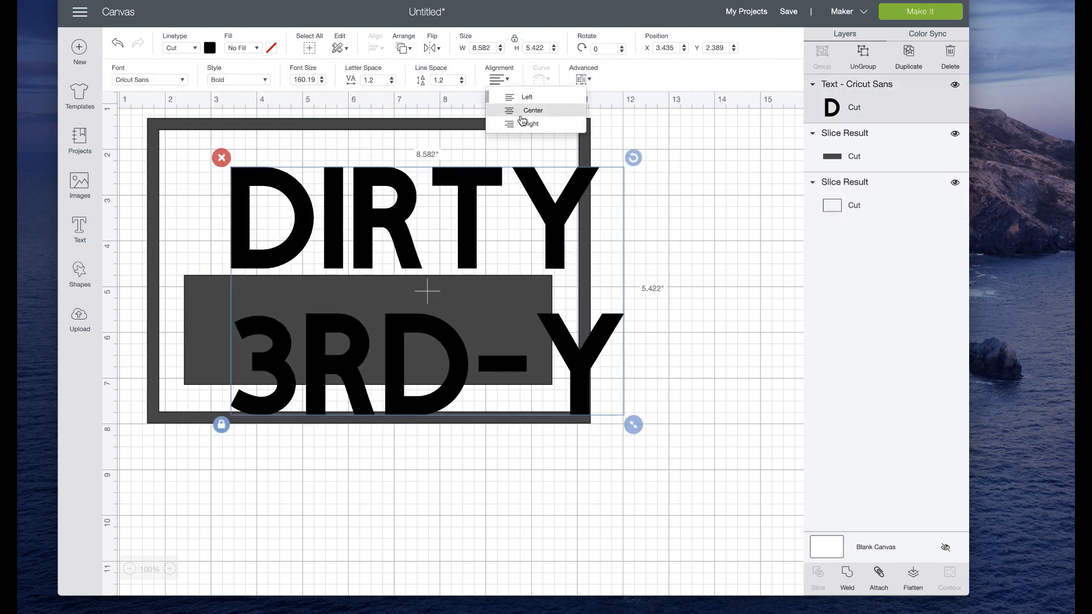
click(526, 110)
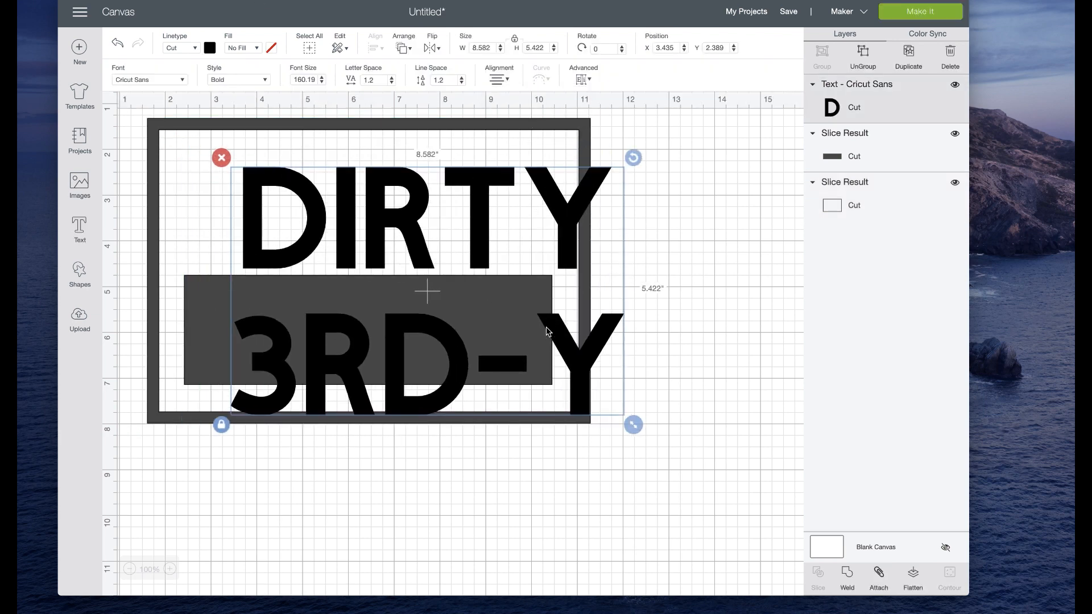
drag(537, 324, 505, 312)
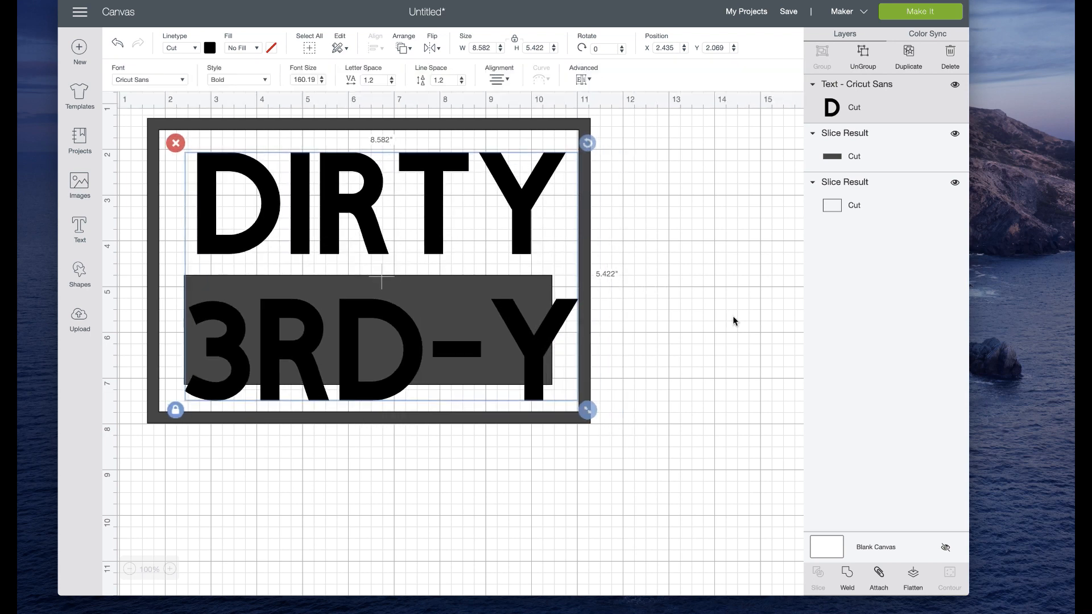
click(660, 326)
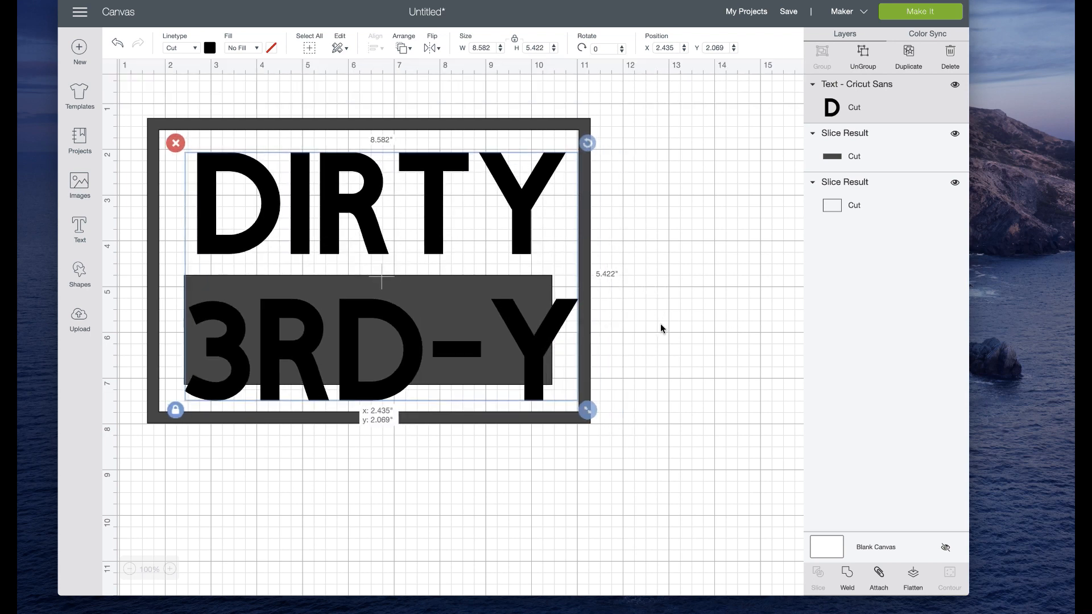
Step: Ungroup the text to lines and set the 3RD-Y line's width to 8.042 inches
click(556, 317)
click(584, 80)
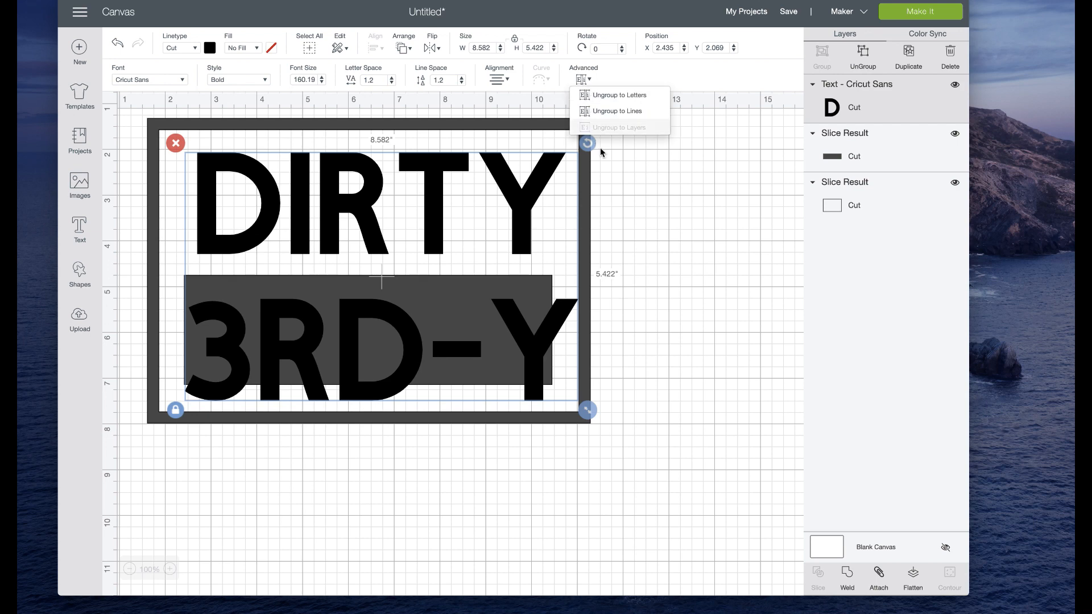
click(615, 112)
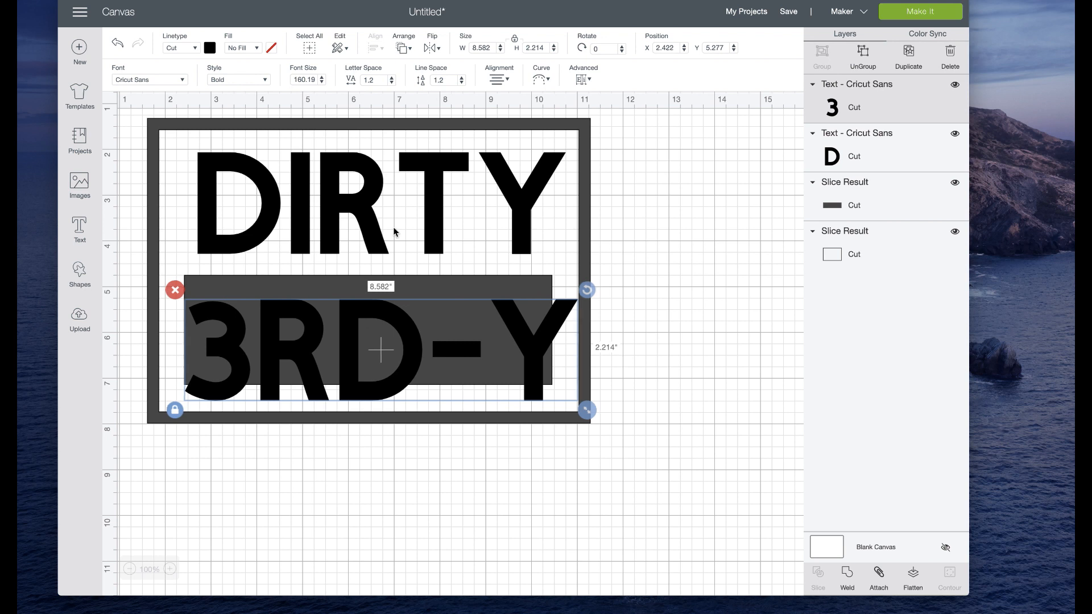
drag(492, 49, 484, 47)
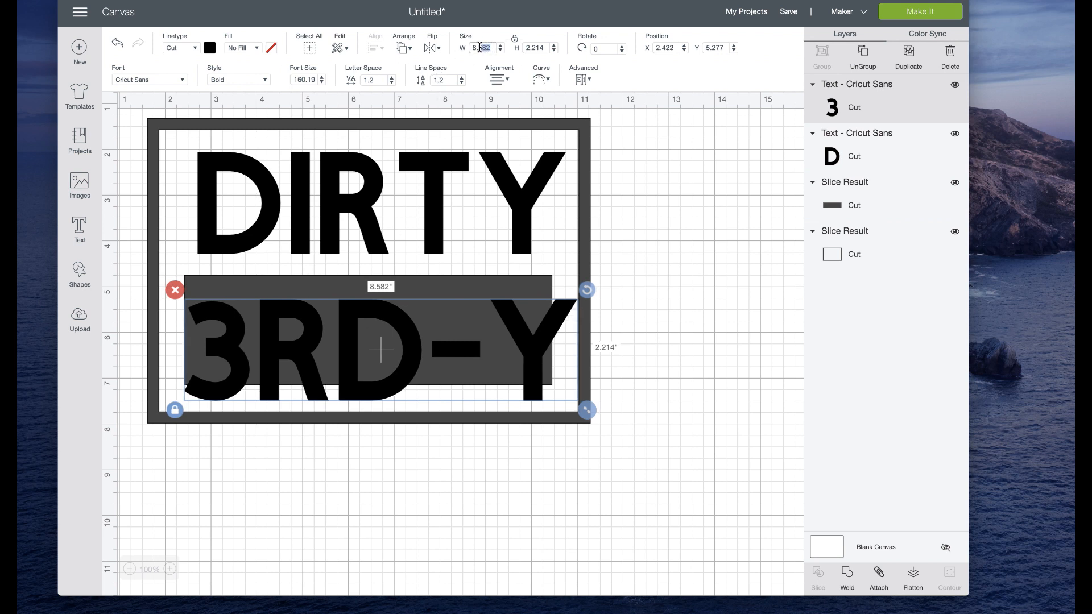
text(.04)
key(Return)
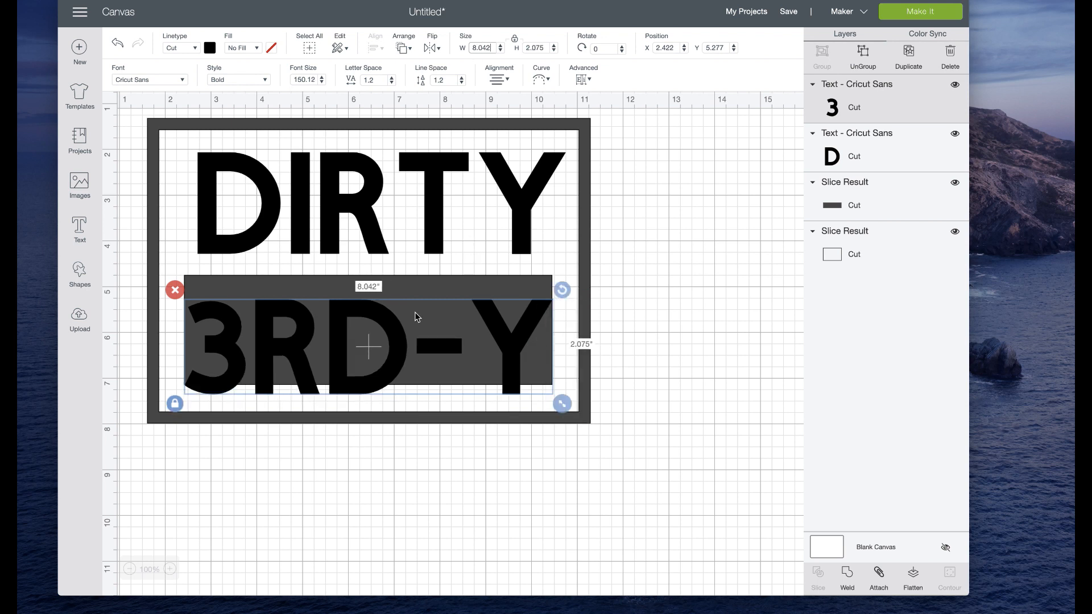
Step: Move the 3RD-Y text outside the frame and stretch the frame downward to make it taller
drag(391, 330, 802, 348)
click(344, 372)
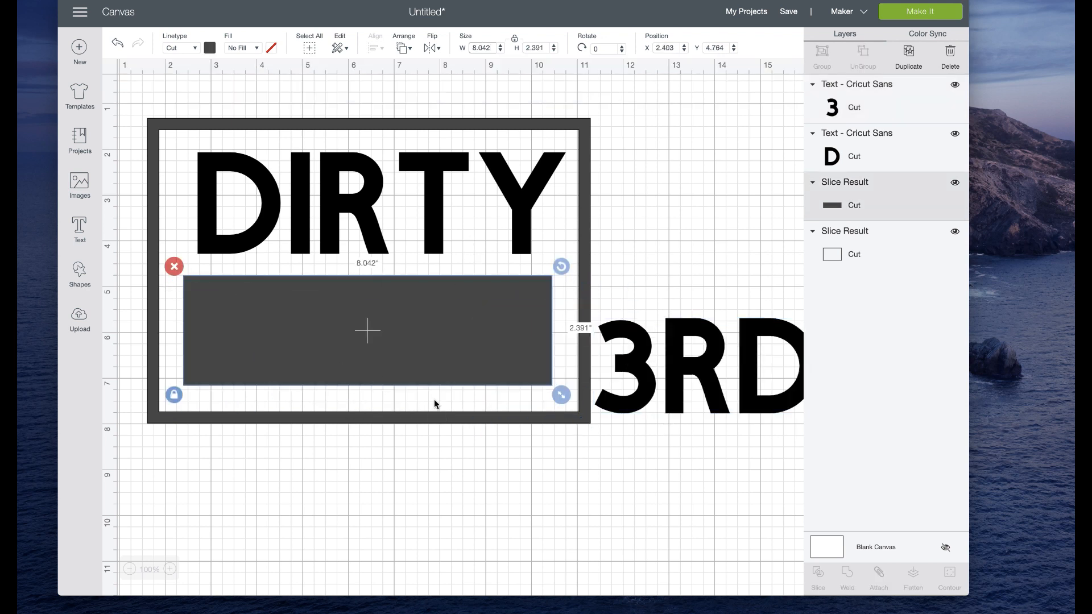
click(582, 419)
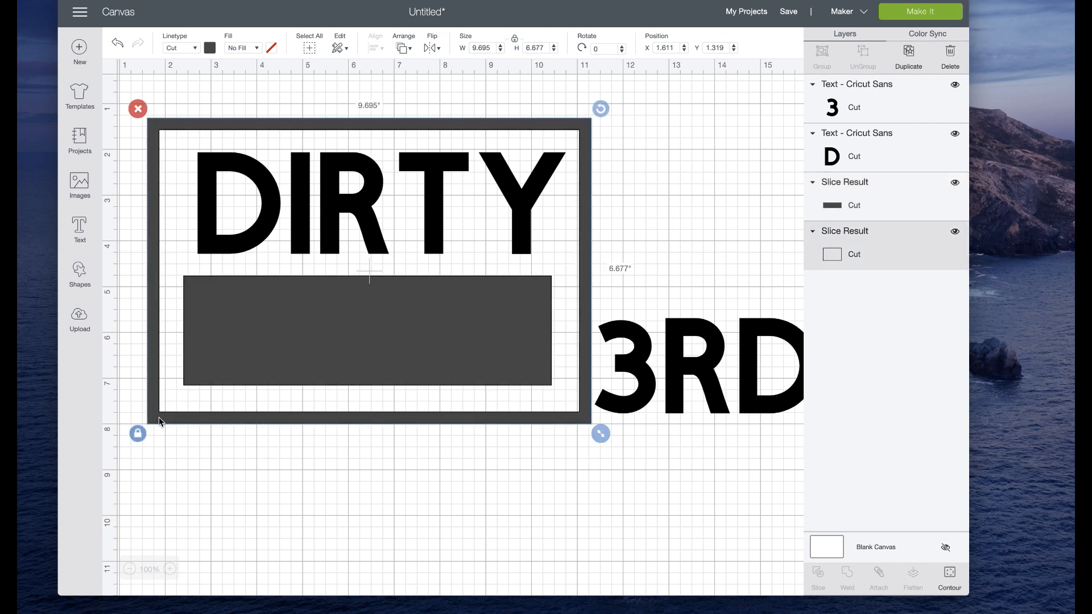
drag(601, 435, 606, 460)
Step: Reposition the solid rectangle in the frame's lower half, stretch it to about 2.822 inches high and set its width to 8.25 inches
drag(437, 336, 439, 361)
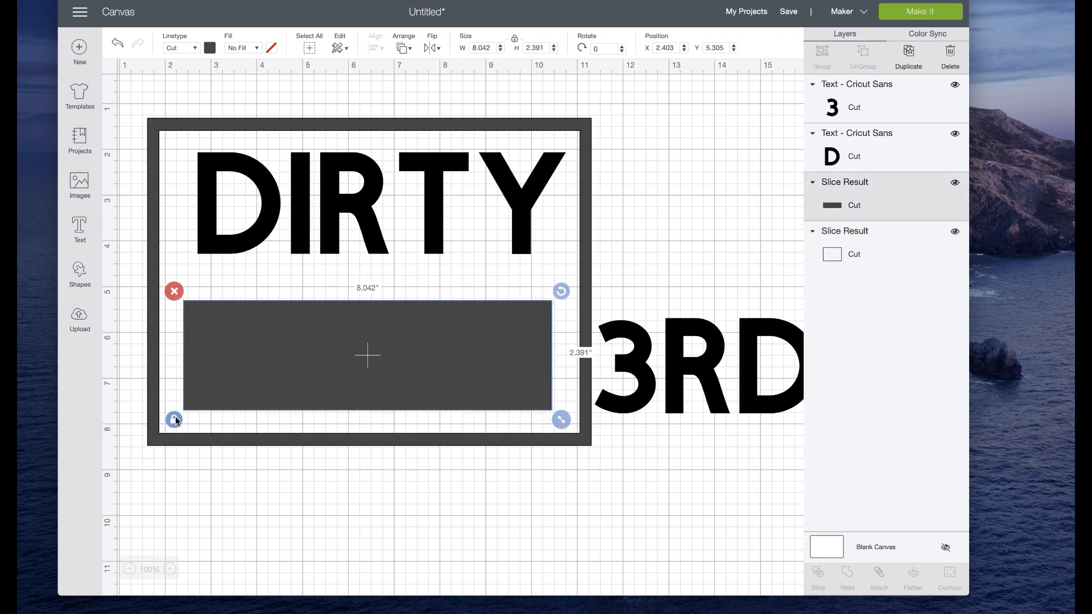
drag(239, 383, 242, 364)
drag(562, 401, 562, 421)
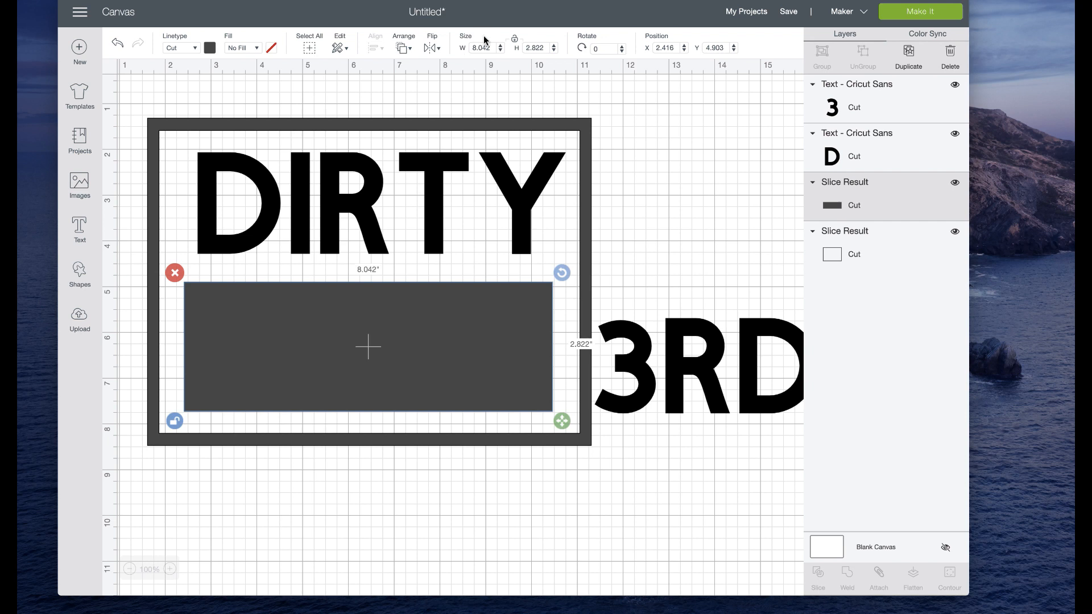
drag(495, 48, 479, 49)
text(2)
text(5)
key(Return)
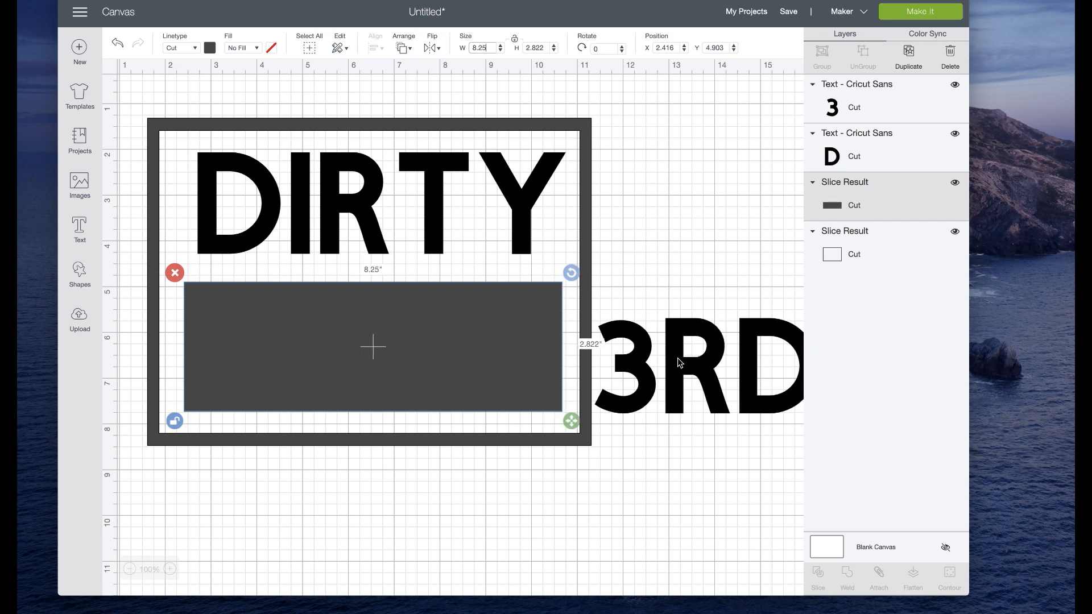
Step: Place the 3RD-Y text on the solid rectangle and shrink the rectangle to about 8.236 by 2.586 inches
drag(715, 380, 311, 363)
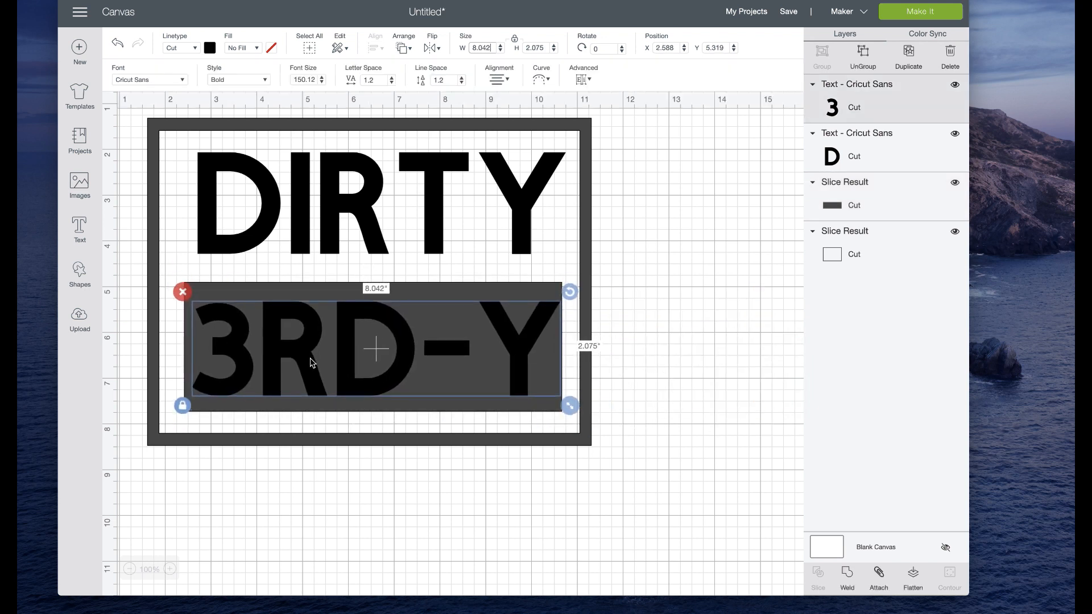
click(334, 293)
click(177, 422)
drag(578, 428, 574, 411)
click(178, 412)
drag(307, 354, 306, 351)
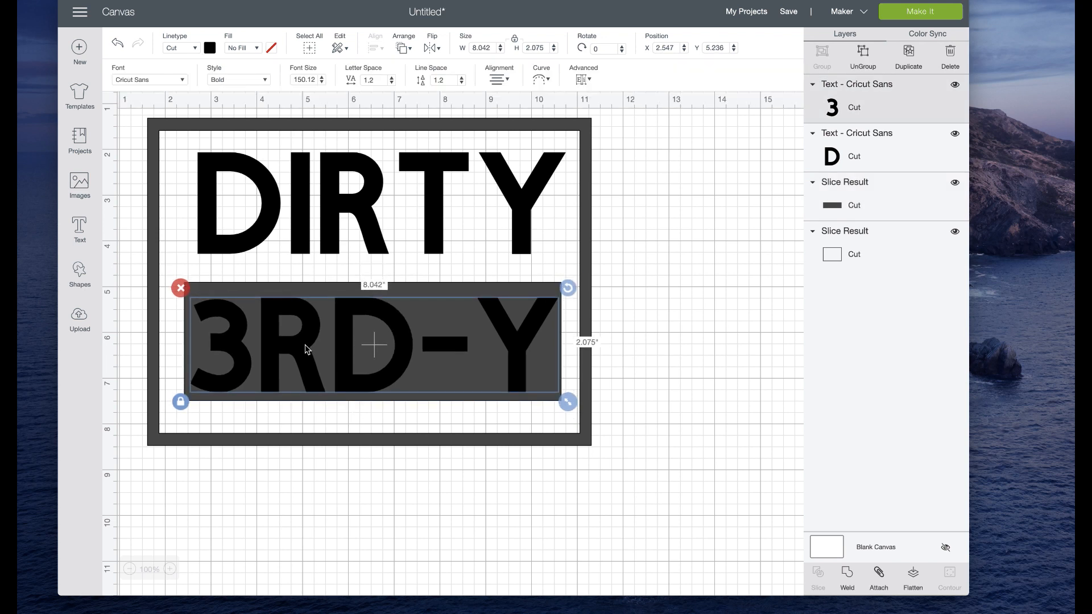
Step: Center the 3RD-Y text on the solid rectangle and slice the text out of it
shift+click(296, 298)
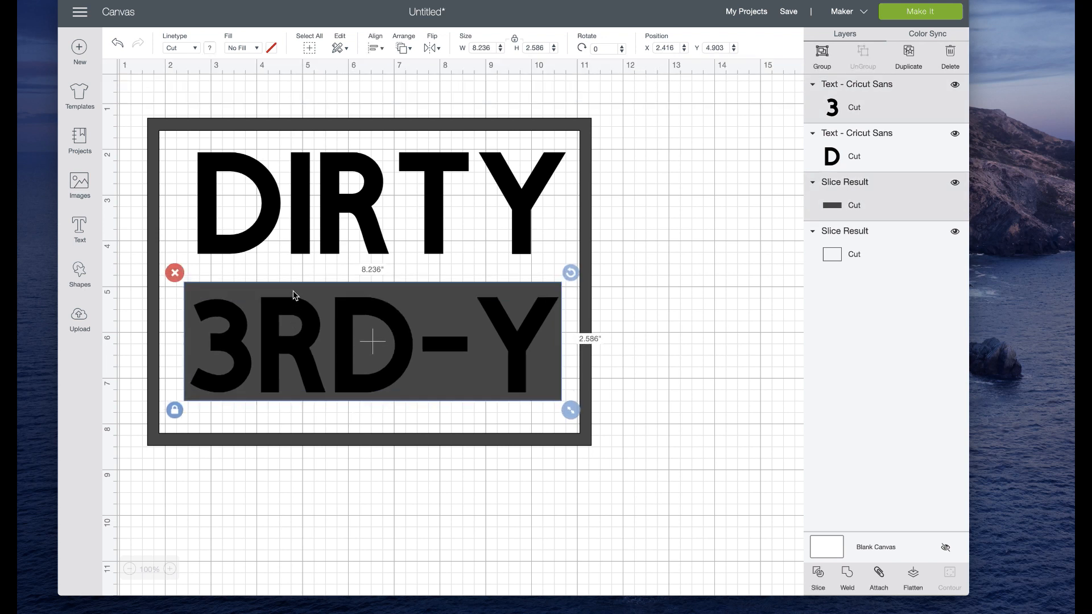
click(375, 47)
click(405, 190)
click(817, 576)
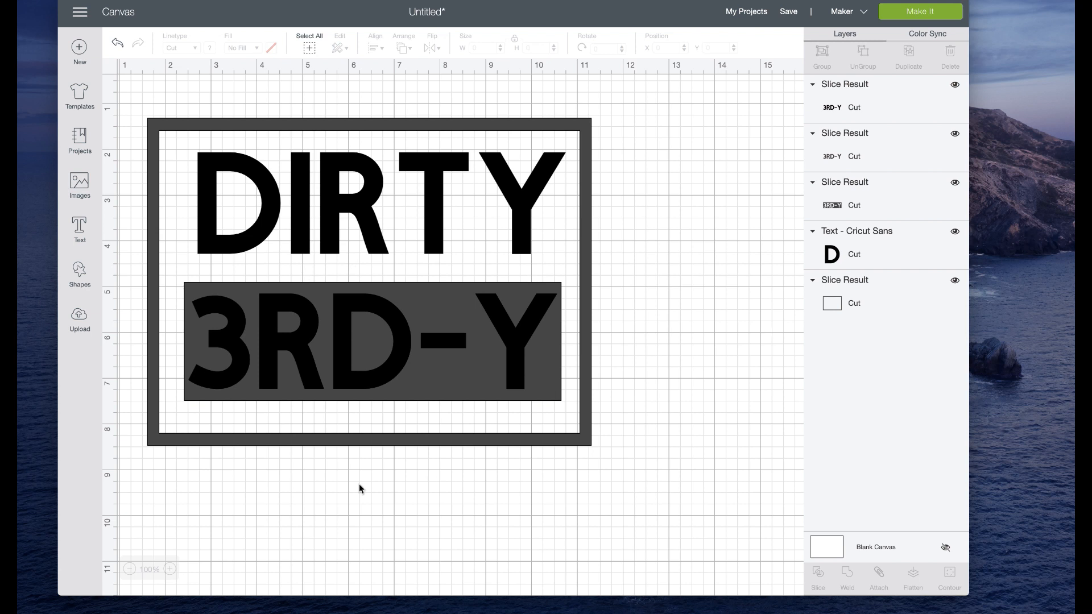
Step: Delete both loose 3RD-Y letter pieces left over the rectangle so only the knocked-out lettering stays
drag(187, 298, 486, 391)
click(478, 376)
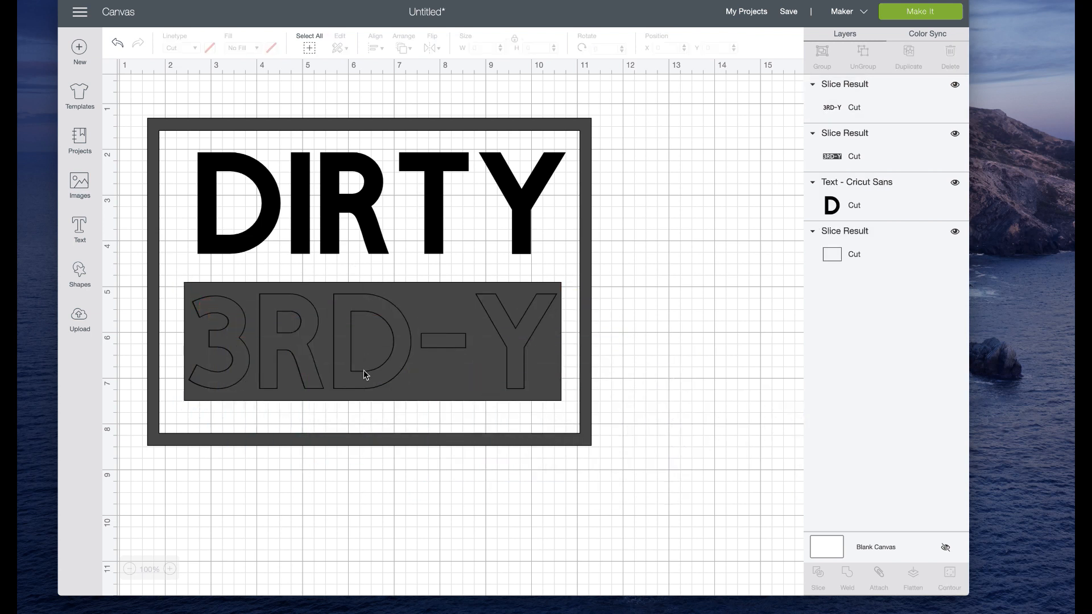
drag(364, 370, 532, 453)
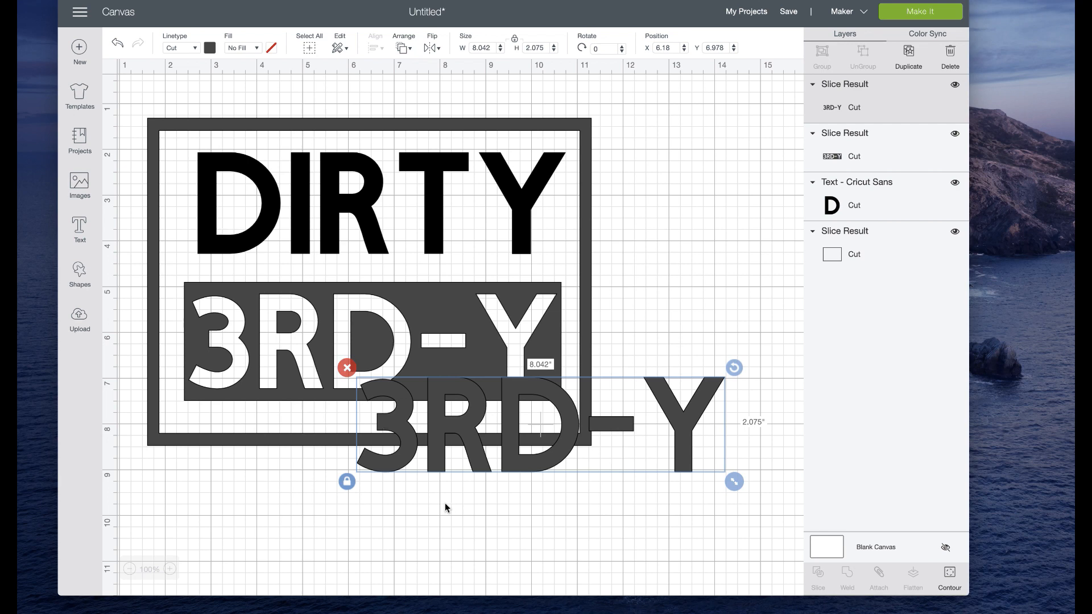
click(347, 368)
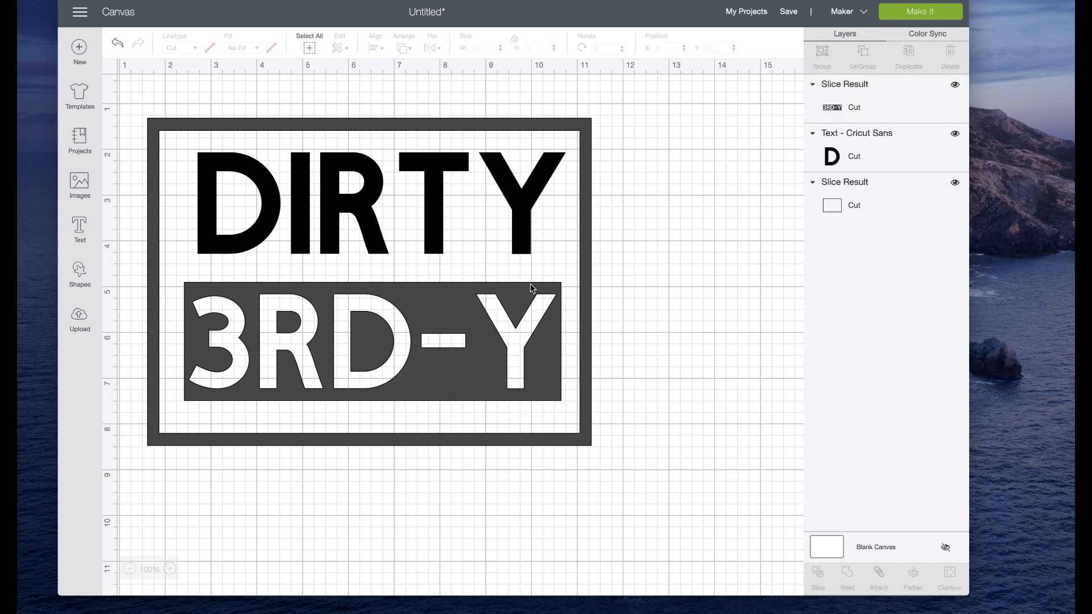
Step: Hide the inner contours of the R and D in the knocked-out 3RD-Y rectangle
click(524, 317)
click(950, 577)
click(372, 149)
click(465, 179)
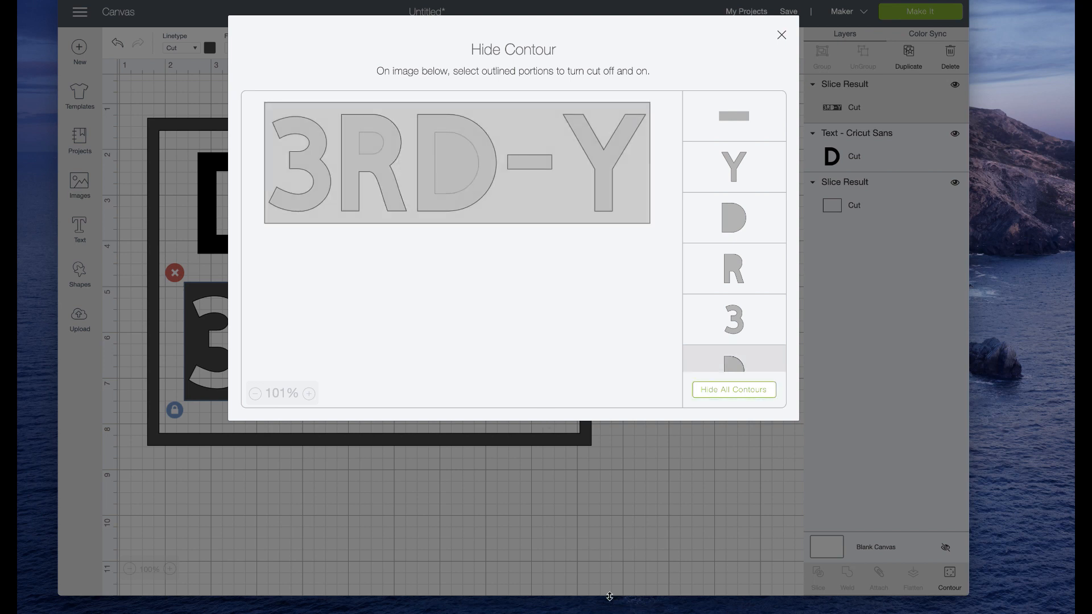
click(606, 556)
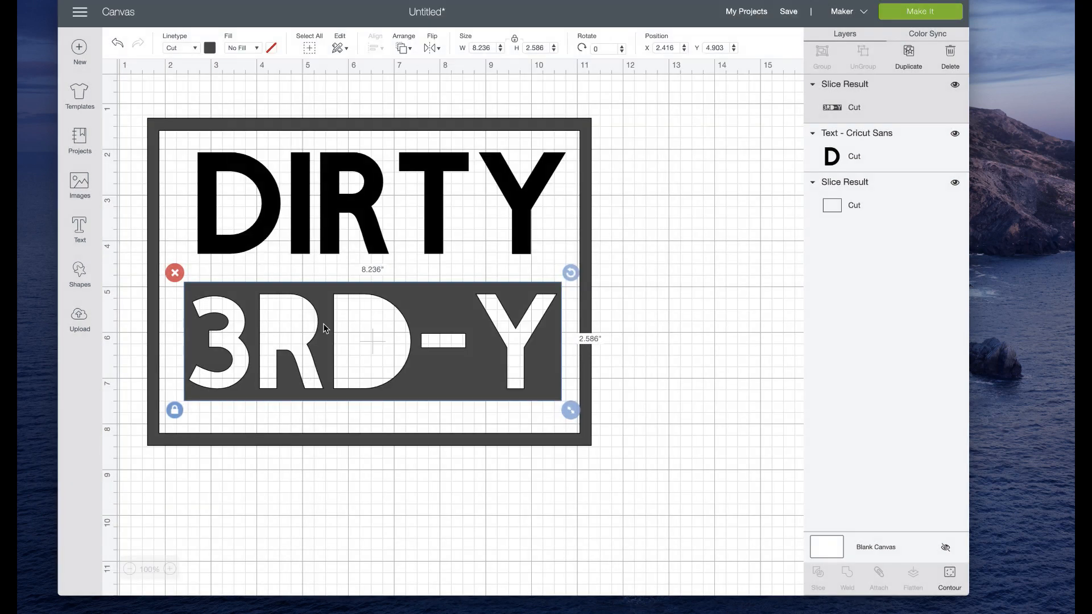
Step: Nudge the 3RD-Y rectangle slightly down and move the DIRTY text down closer above it
drag(462, 369, 461, 375)
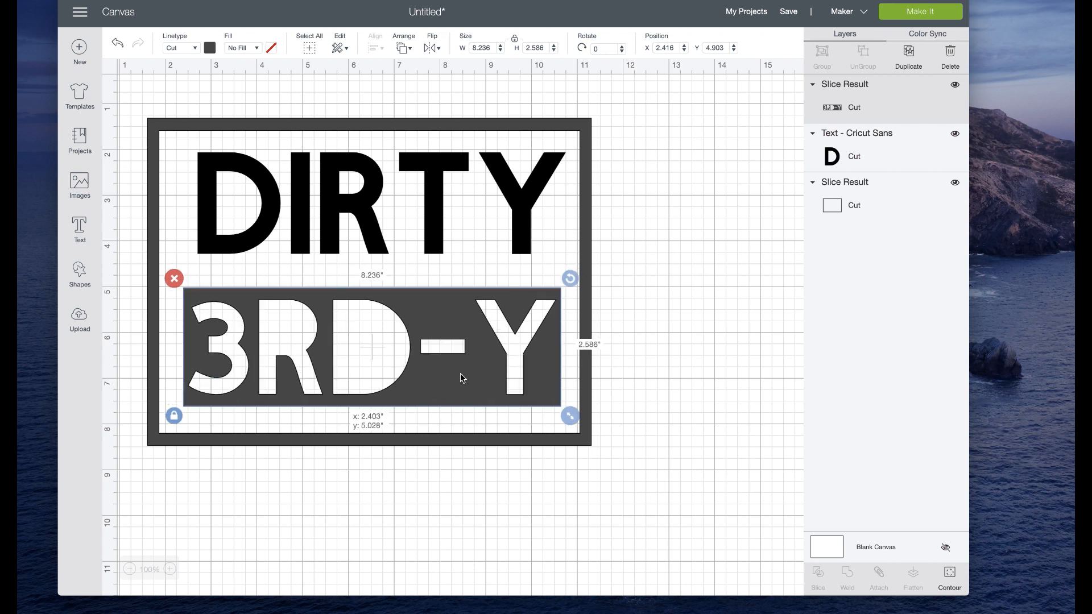
click(367, 201)
drag(366, 201, 367, 215)
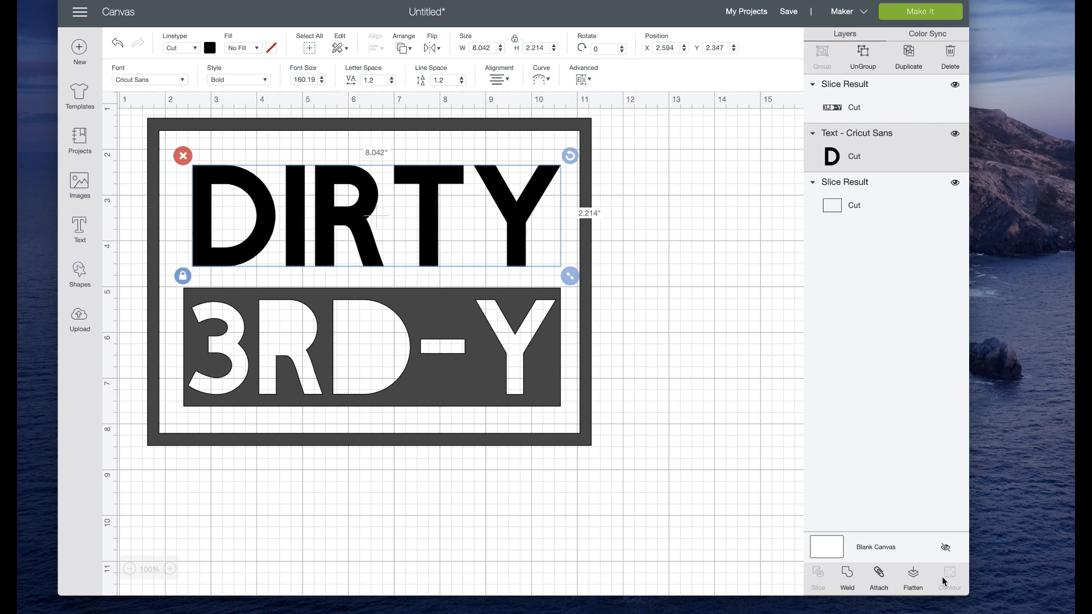
click(909, 56)
drag(457, 231, 488, 526)
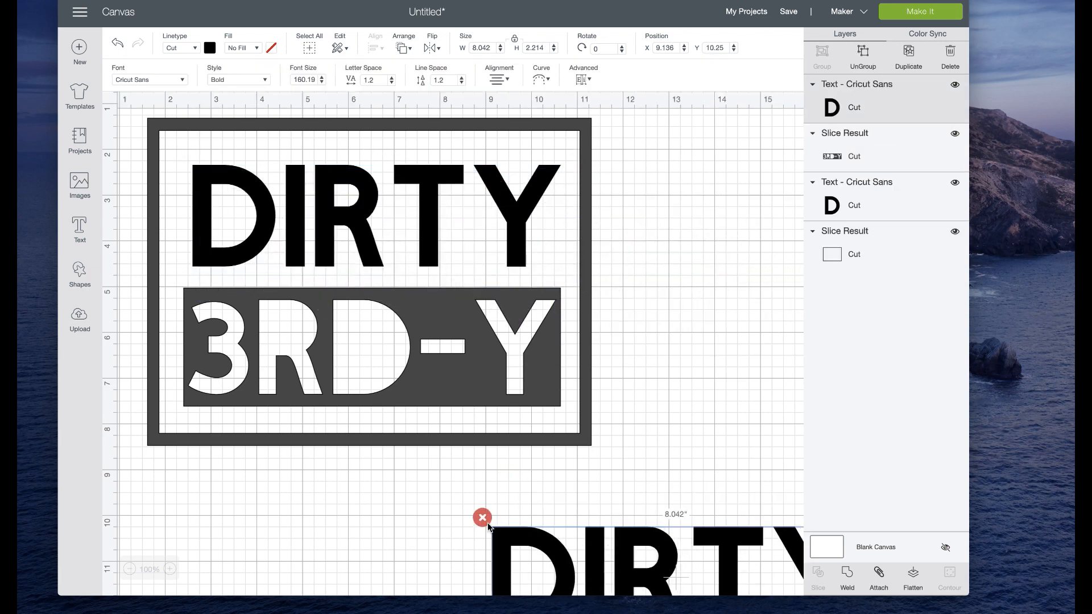
click(483, 518)
Step: Weld the DIRTY text and hide the inner contours of its D and R
click(414, 173)
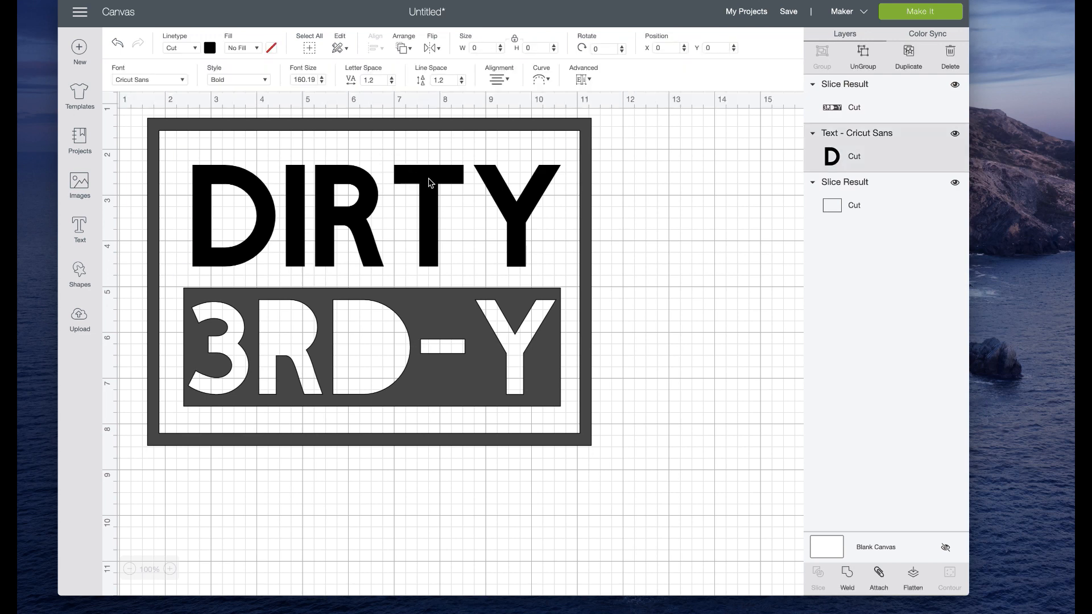
click(848, 576)
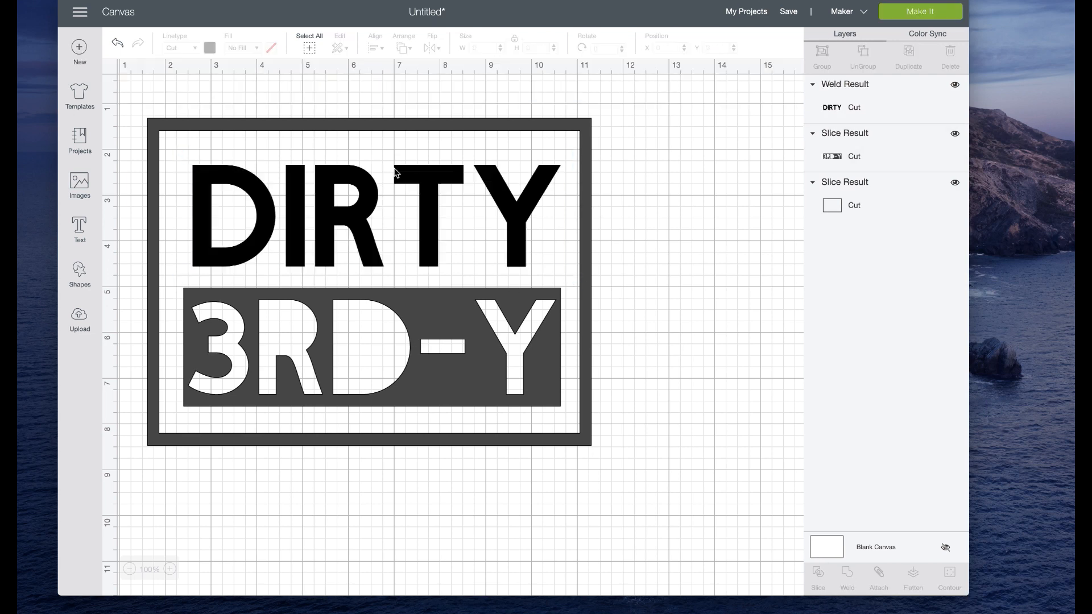
click(434, 208)
click(950, 575)
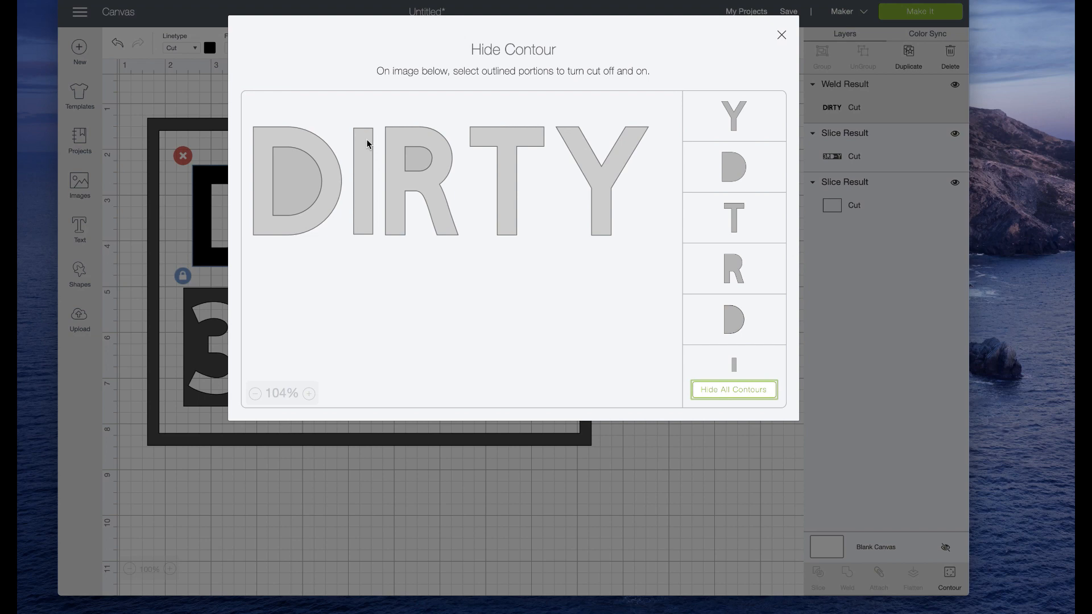
click(319, 165)
click(414, 159)
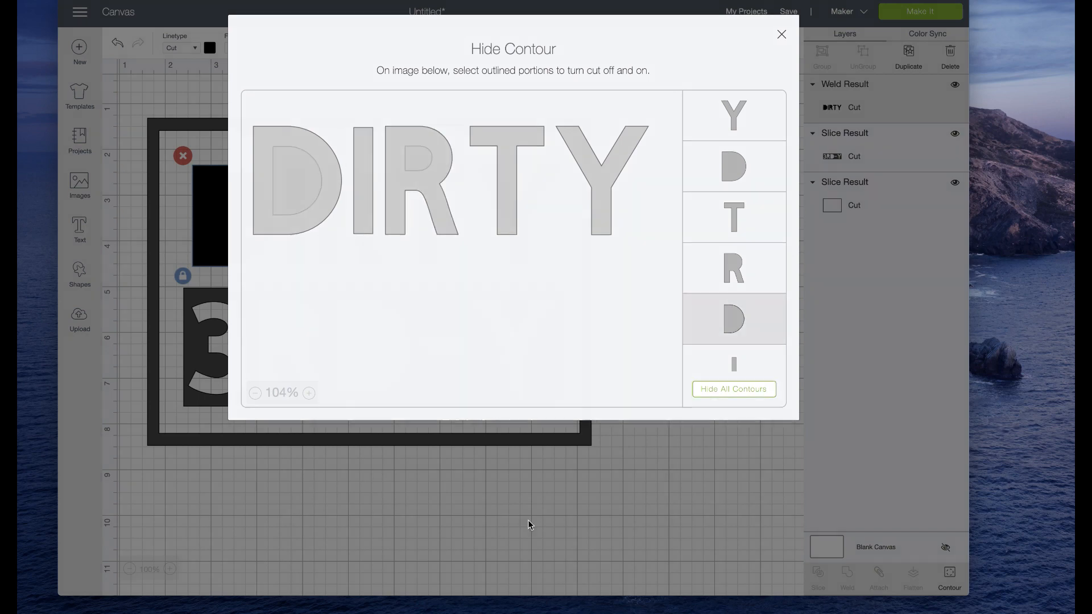
click(528, 520)
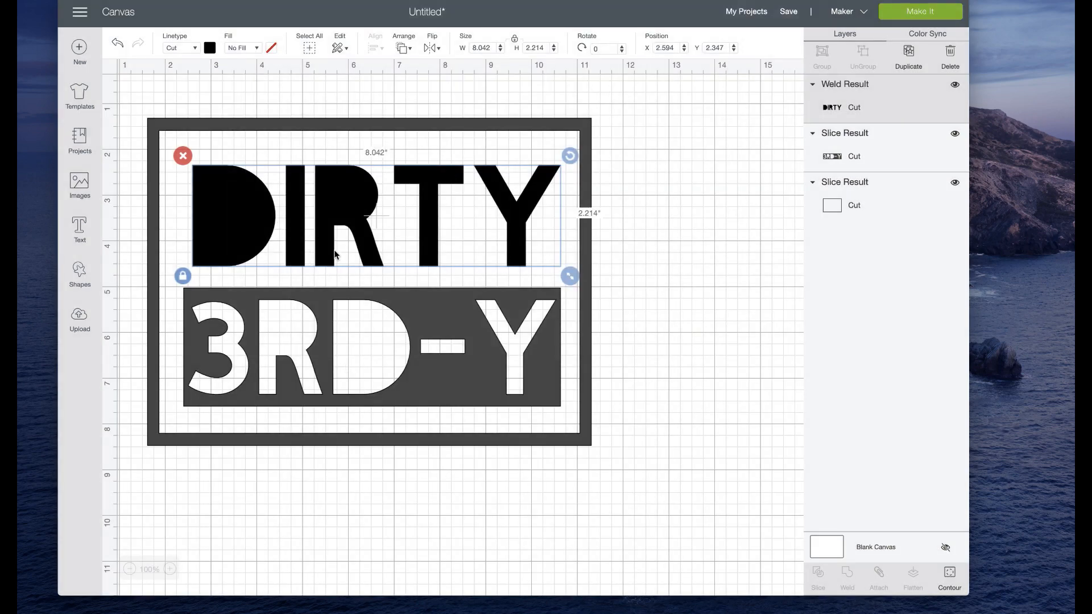
Step: Nudge the DIRTY text slightly down, center it horizontally with the 3RD-Y rectangle, and weld the two together
drag(334, 253, 333, 252)
shift+click(370, 317)
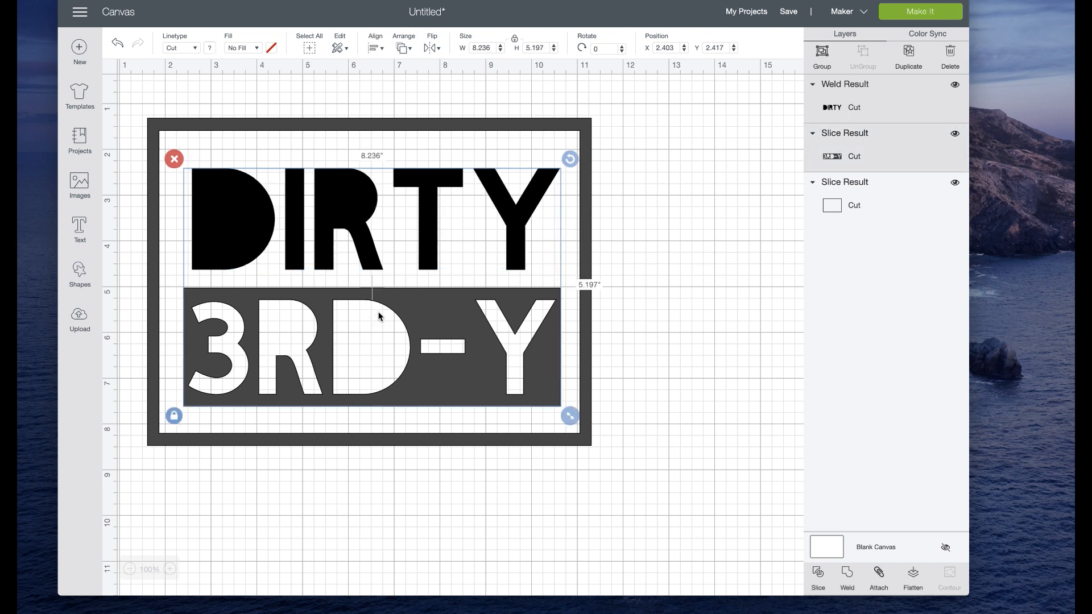
click(373, 49)
click(413, 111)
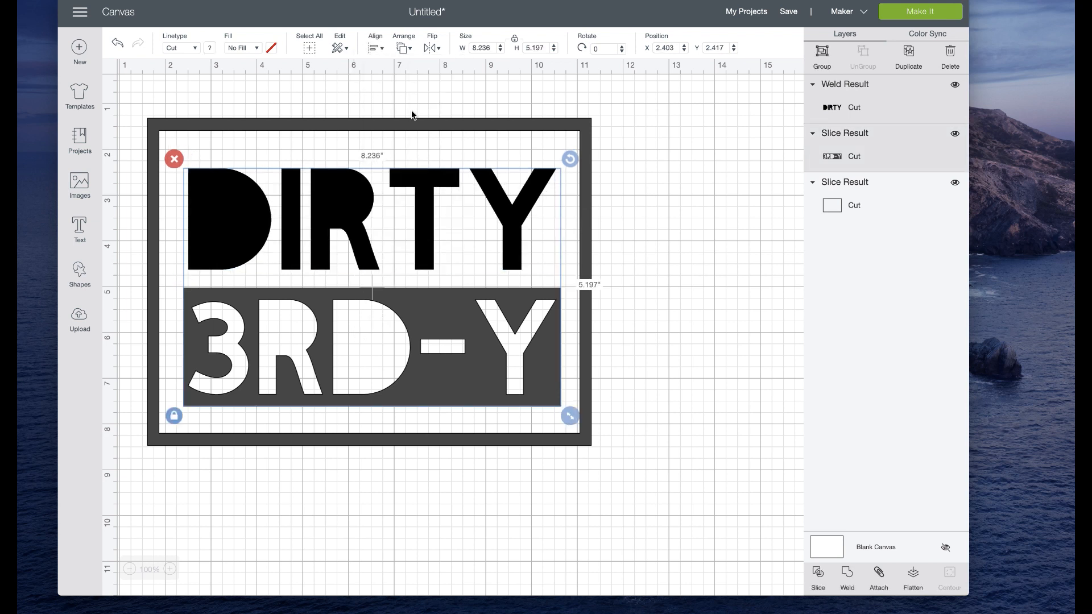
click(849, 576)
Step: Center the welded DIRTY 3RD-Y lettering both horizontally and vertically in the rectangular frame and weld them into one shape
drag(638, 487, 242, 78)
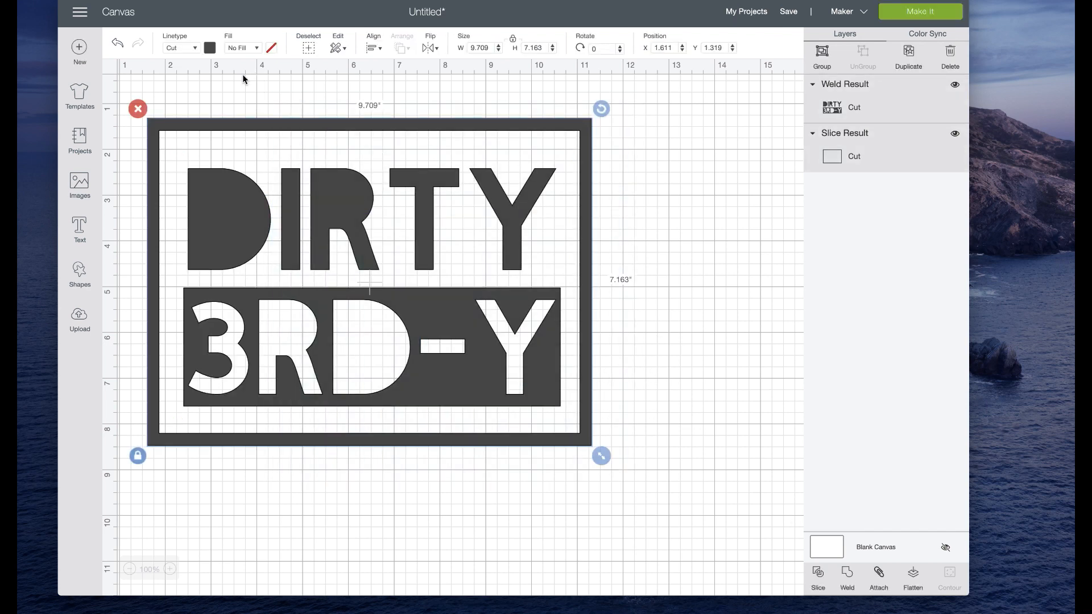
click(379, 50)
click(644, 278)
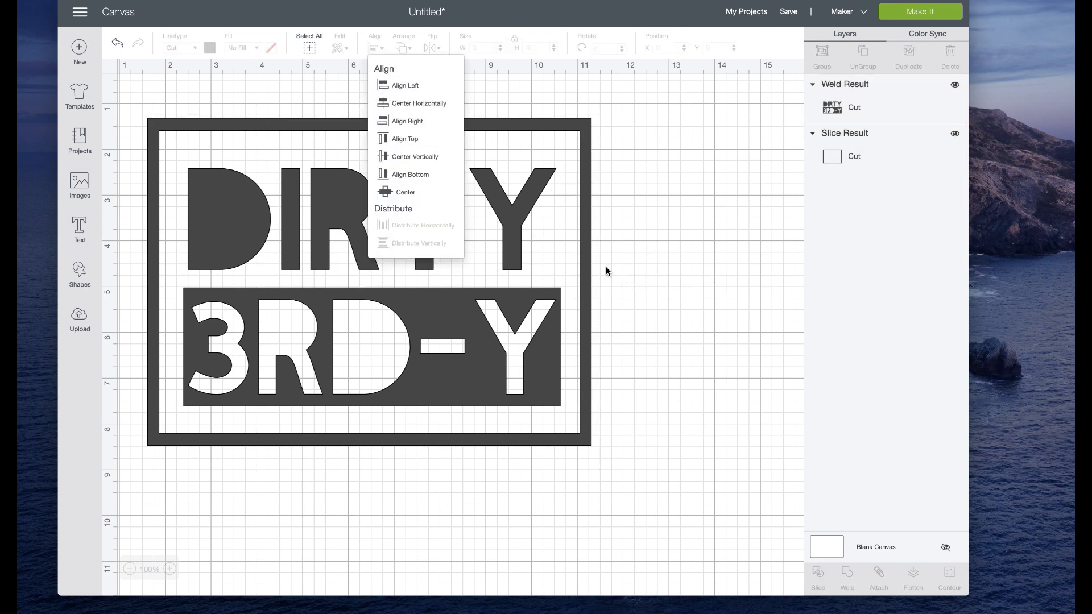
drag(402, 395, 474, 501)
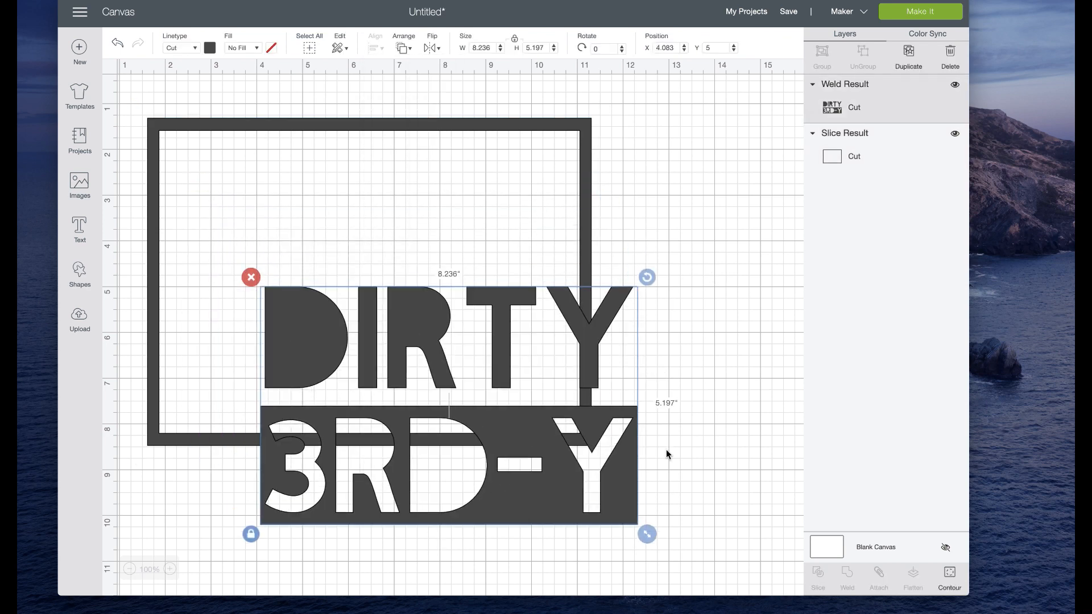
drag(703, 430, 433, 248)
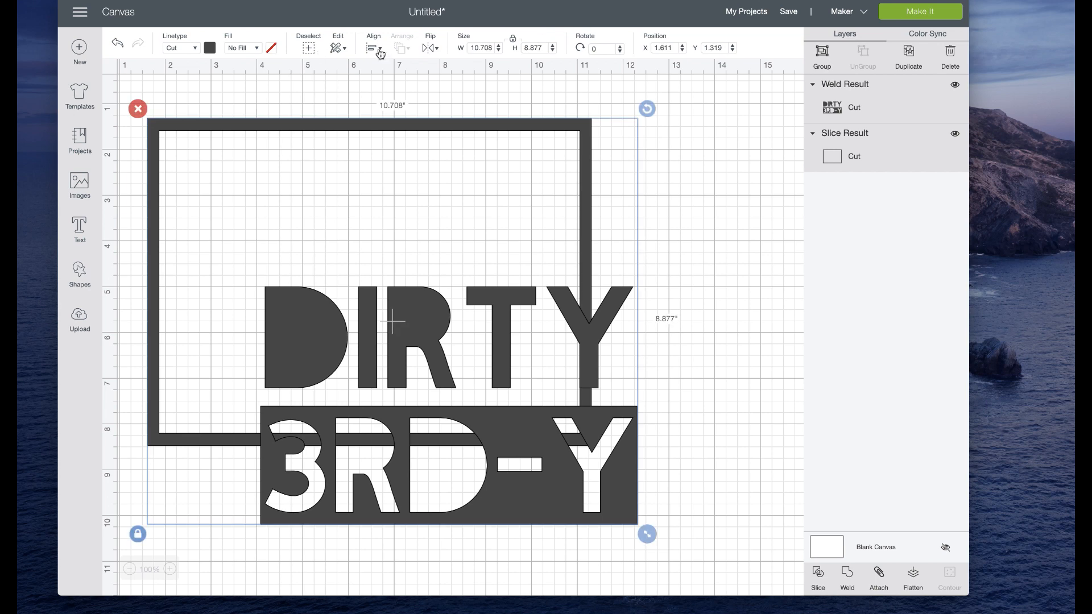
click(376, 49)
click(414, 198)
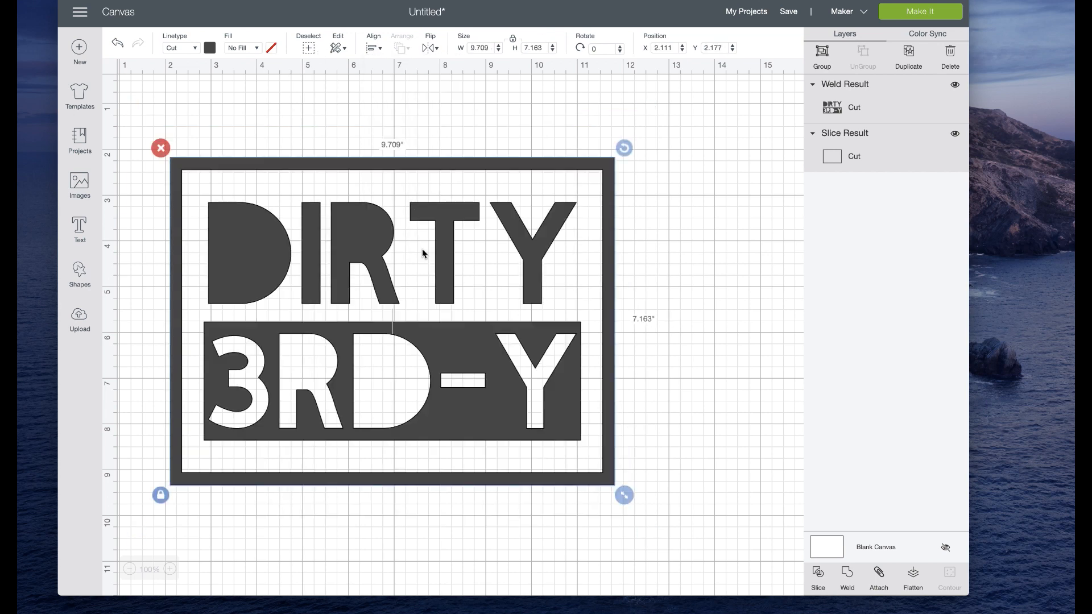
click(851, 578)
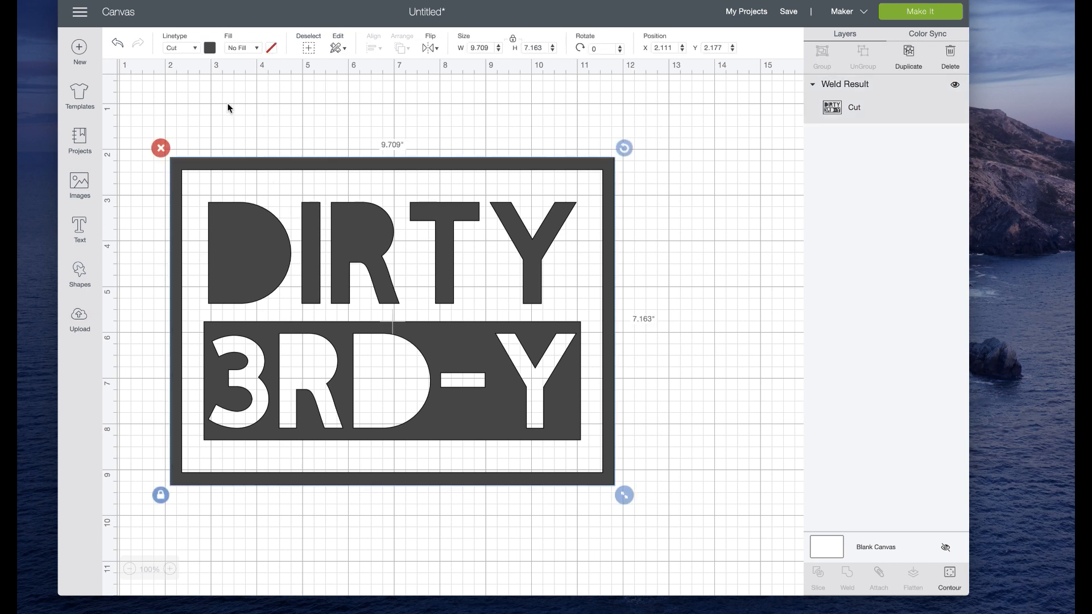
Step: Recolor the welded sign yellow-orange using the material colors and deselect it
click(211, 48)
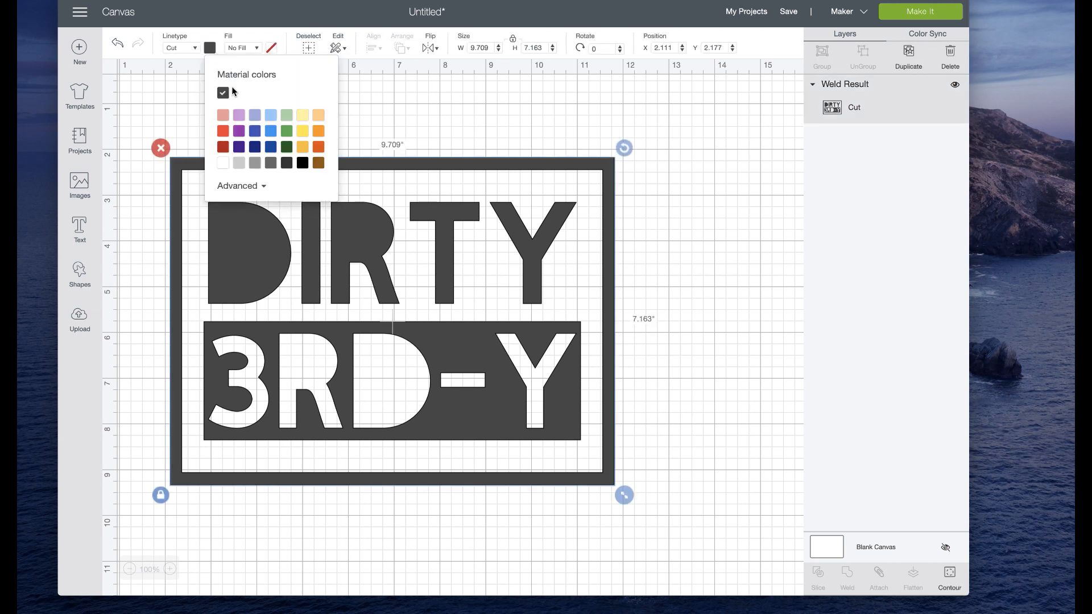
click(302, 147)
click(677, 249)
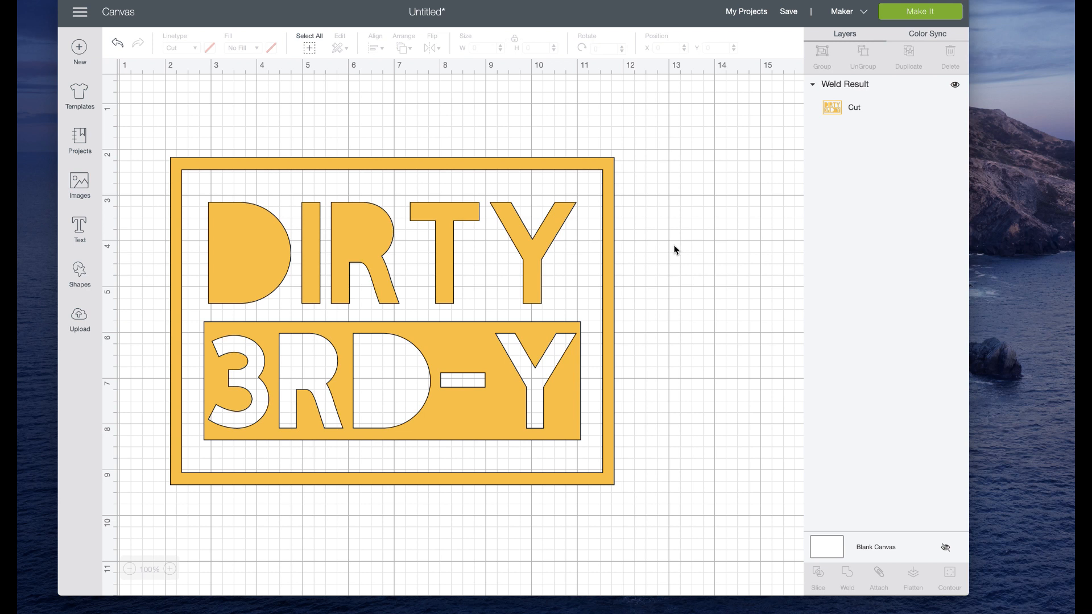
Step: Save the project as DIRTY 3RD-Y with the Public option left on
click(789, 12)
text(DIRTY 3RD-Y)
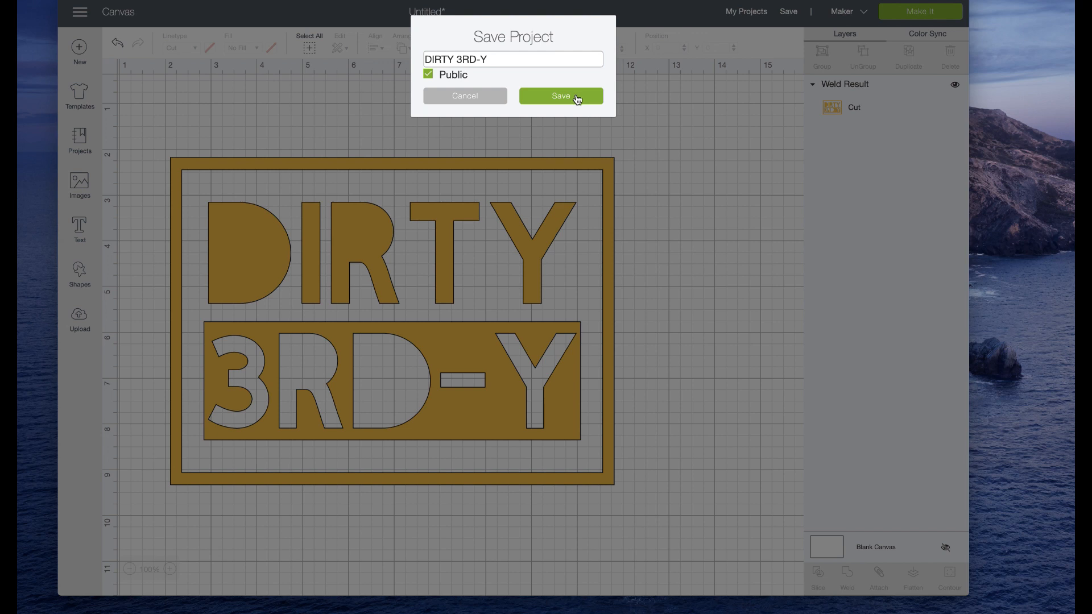
click(577, 96)
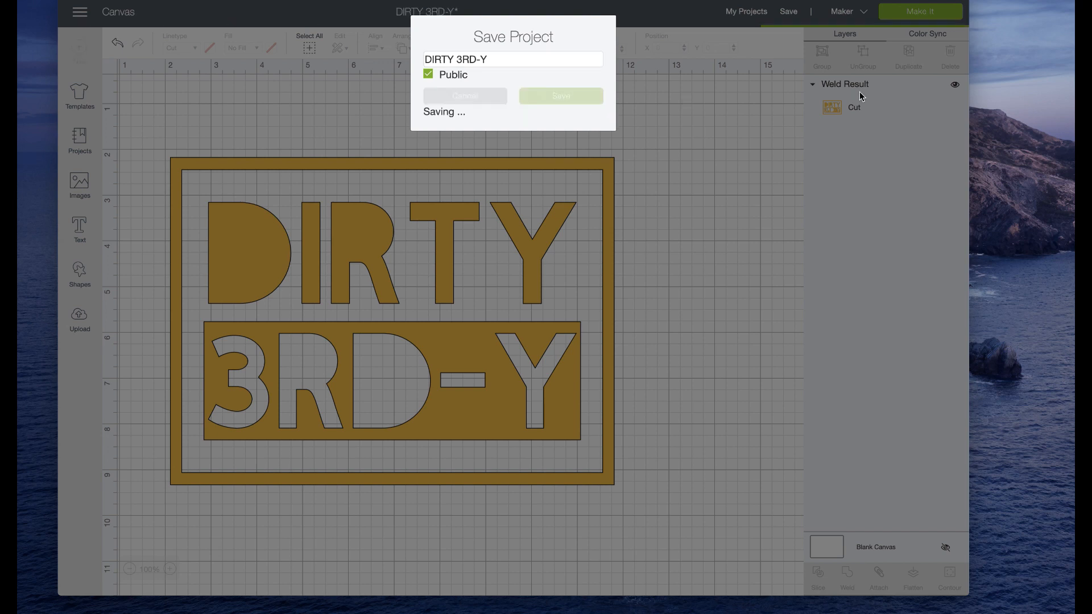